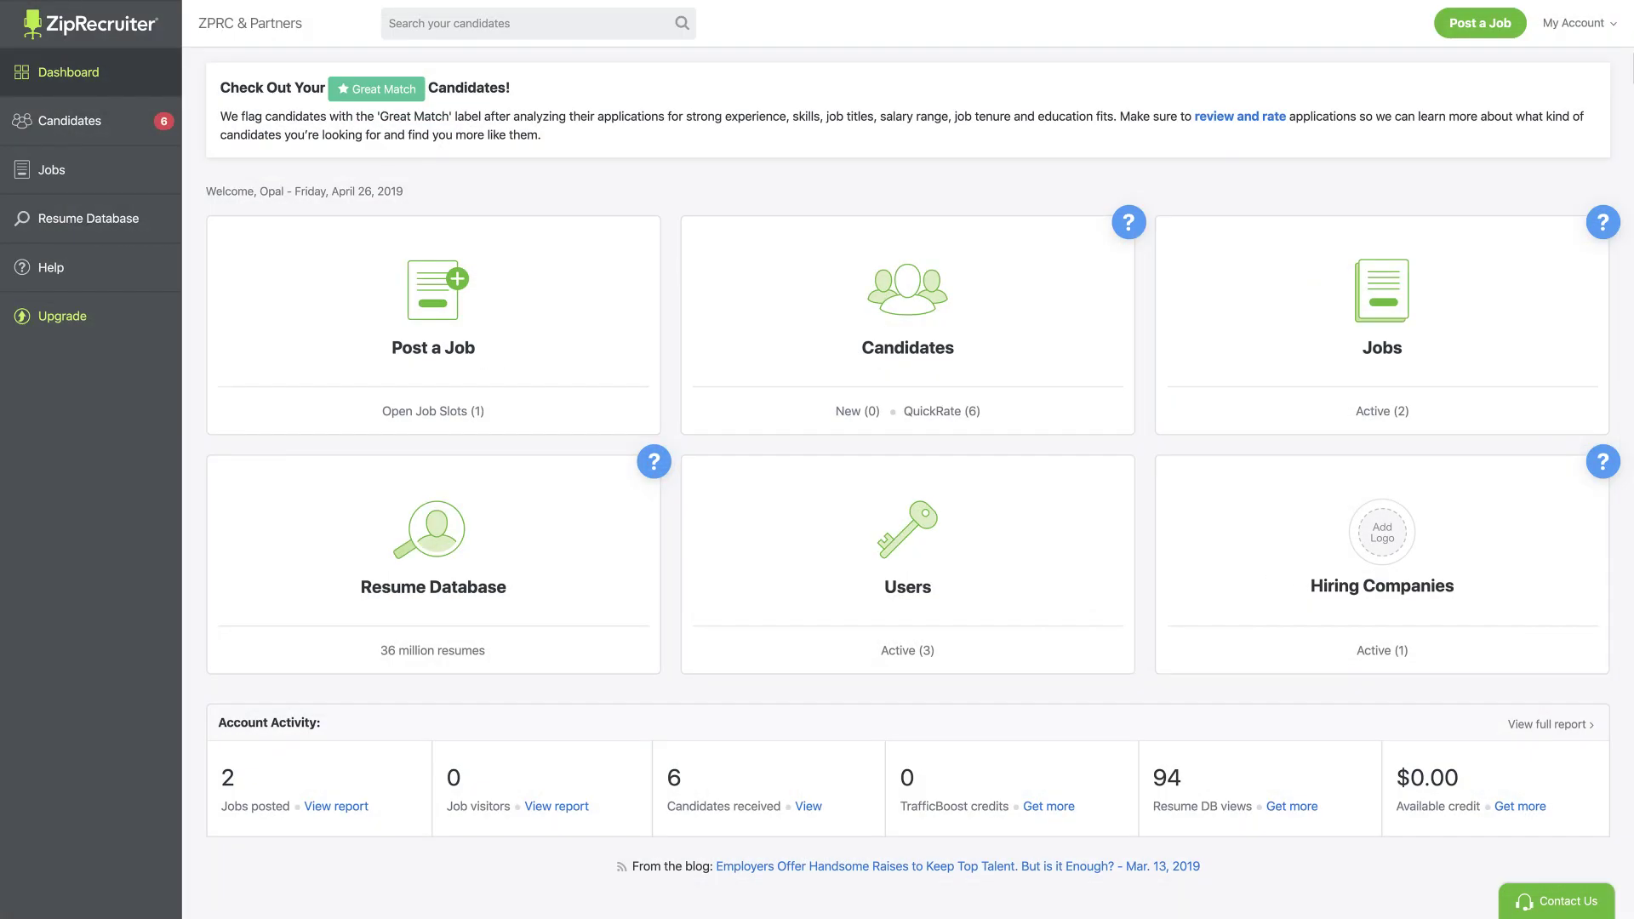
- Open the Resume Database and view its Manage Views page showing 100 monthly resume views
click(96, 217)
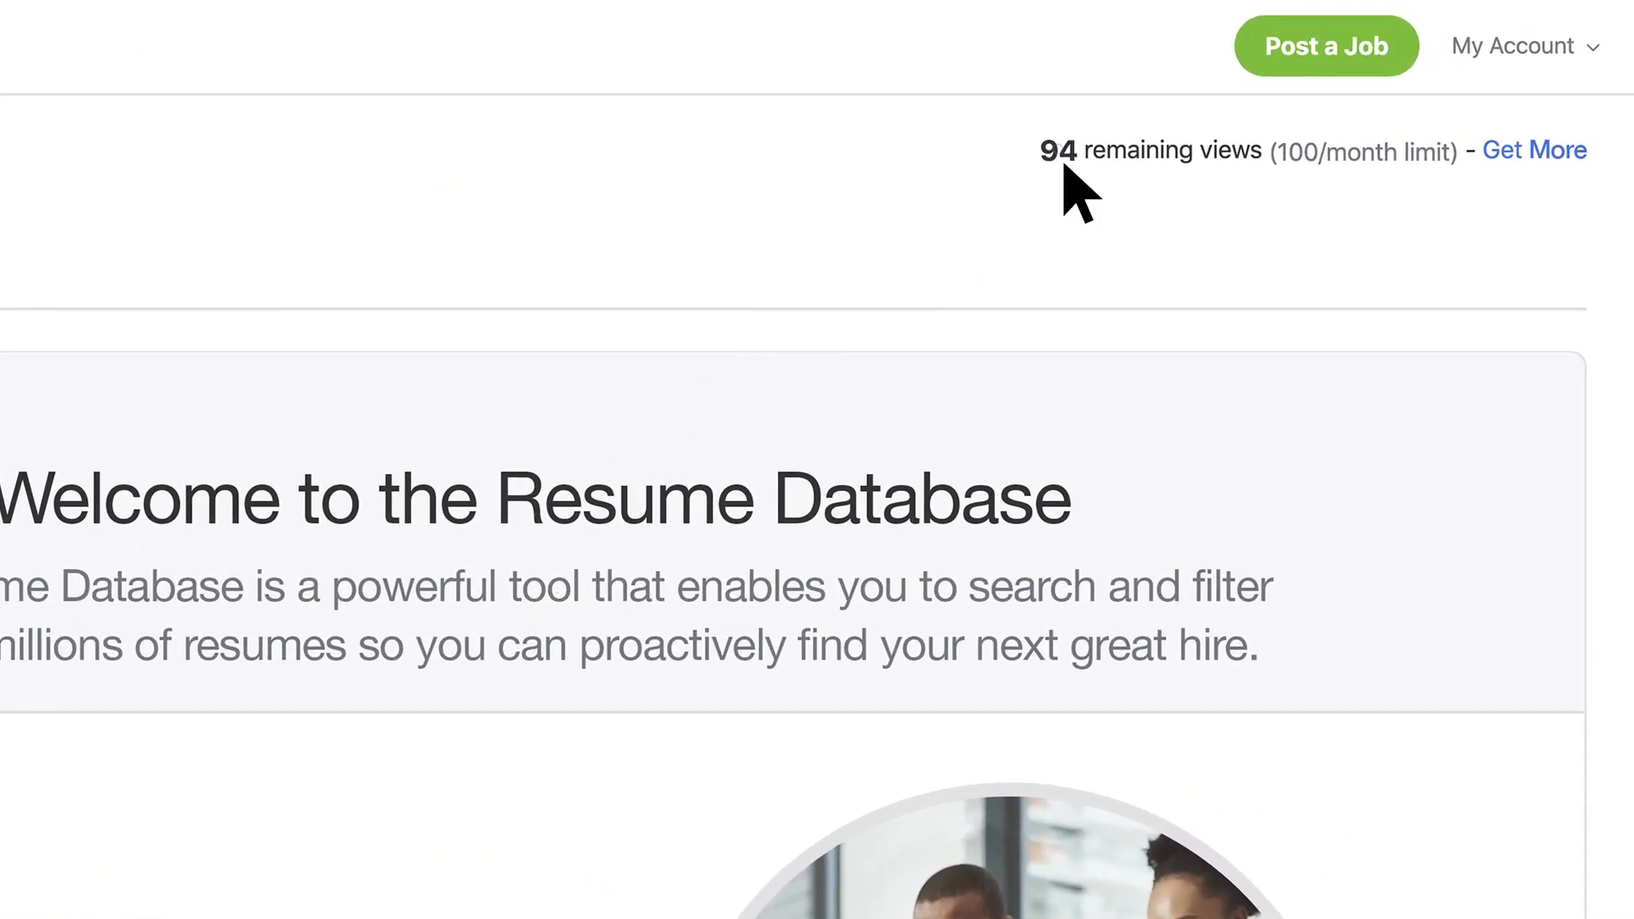
click(1064, 167)
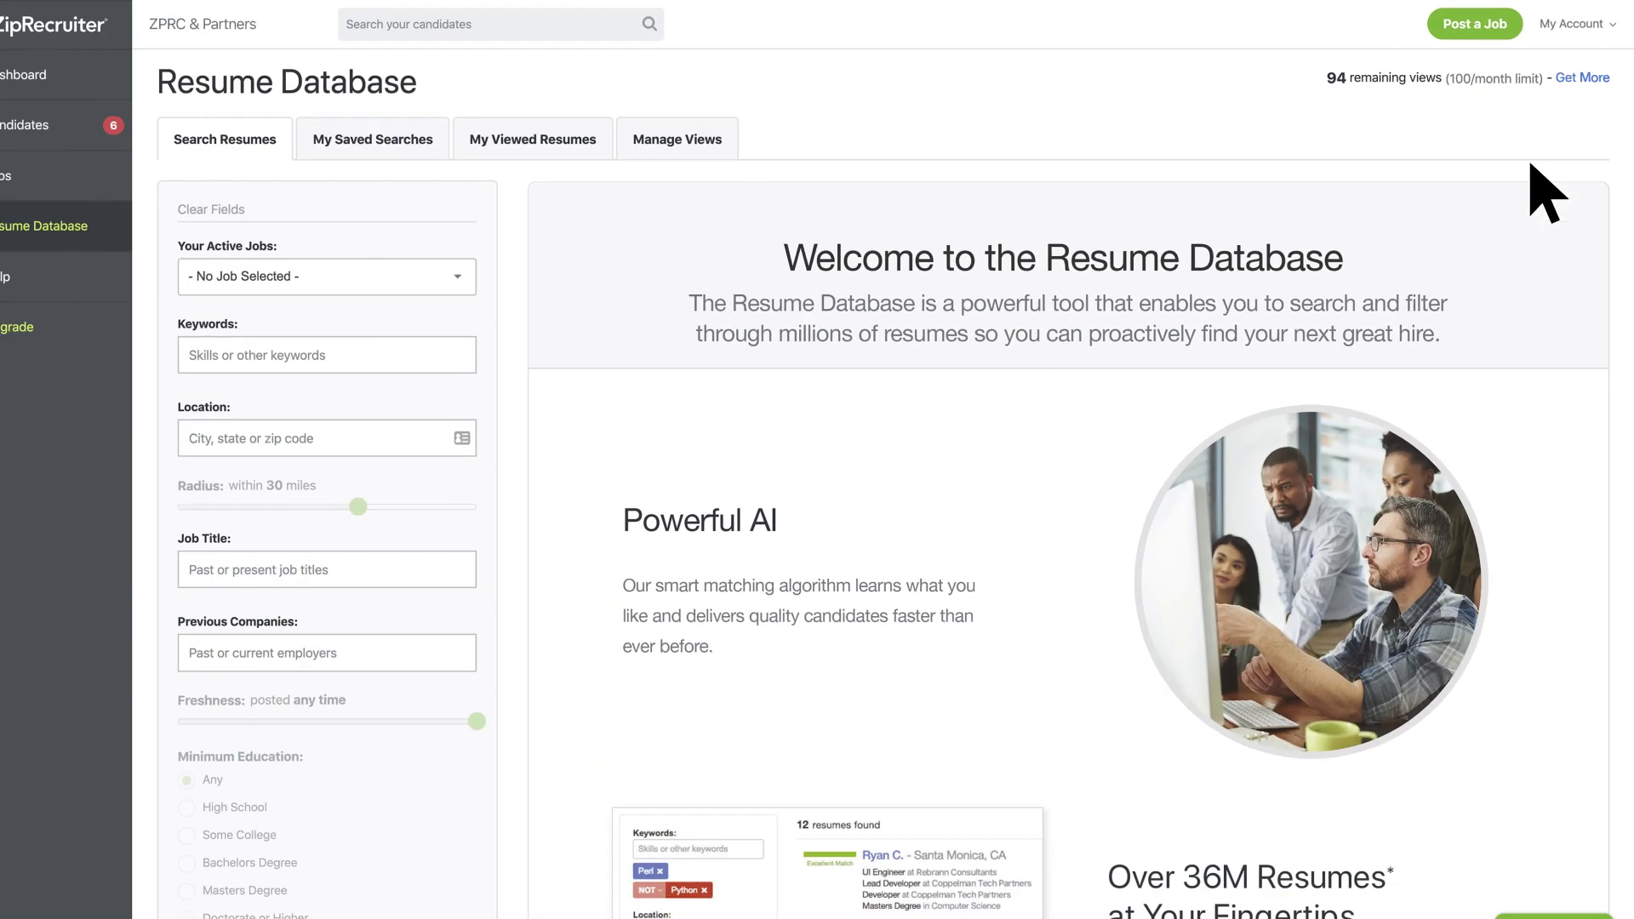
click(722, 137)
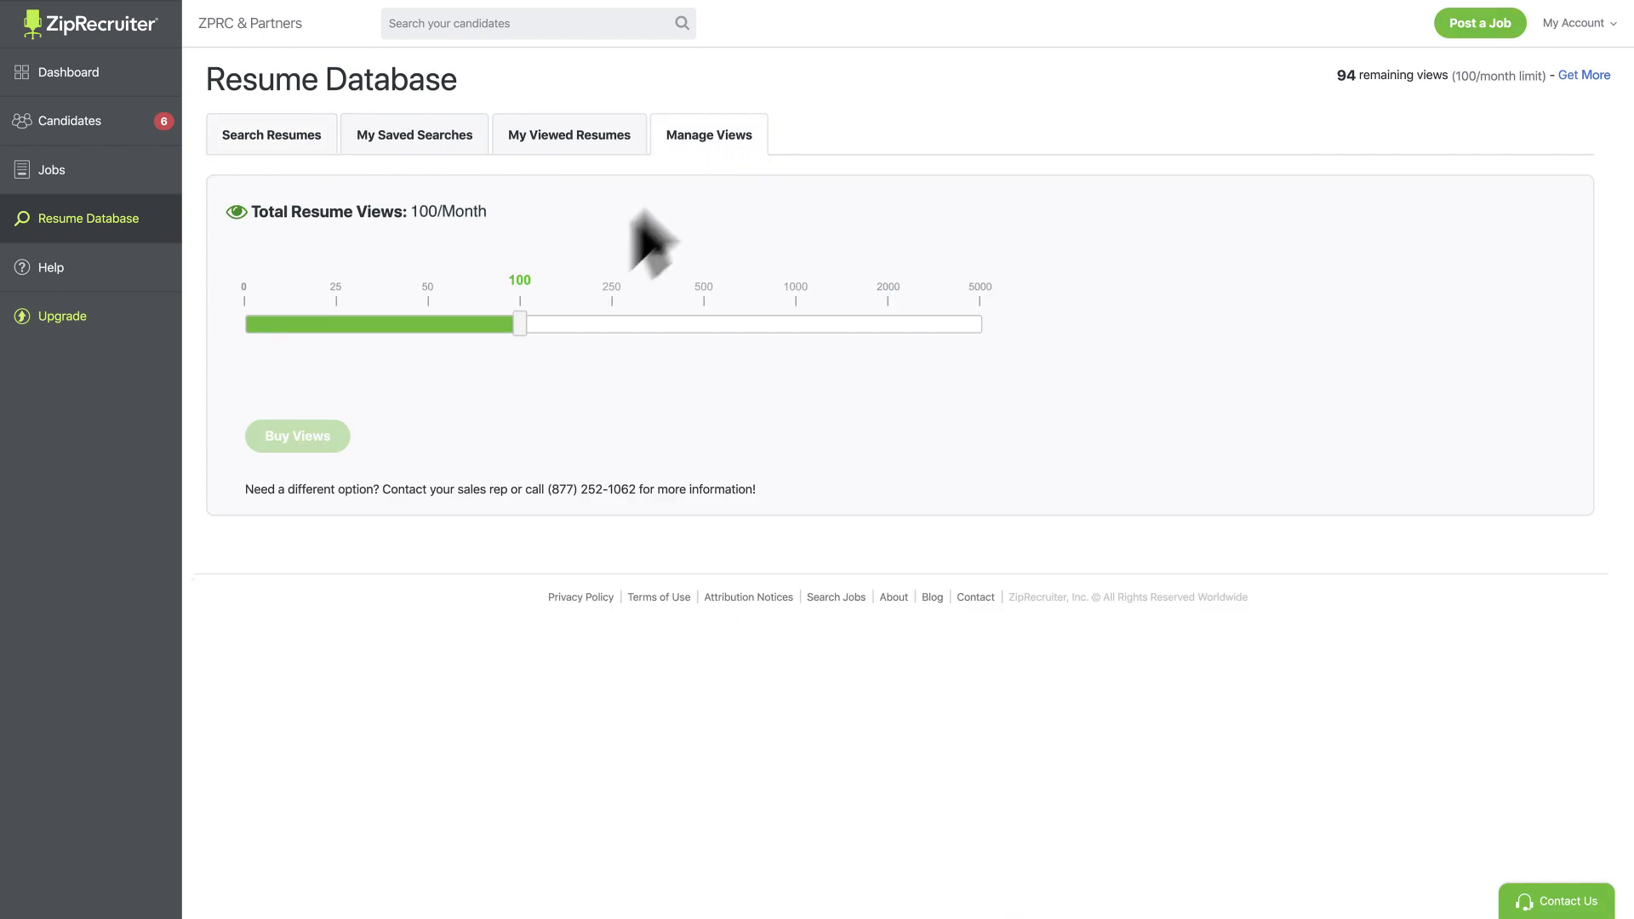
mouse_move(551, 324)
mouse_down()
mouse_move(656, 334)
mouse_move(519, 331)
mouse_up()
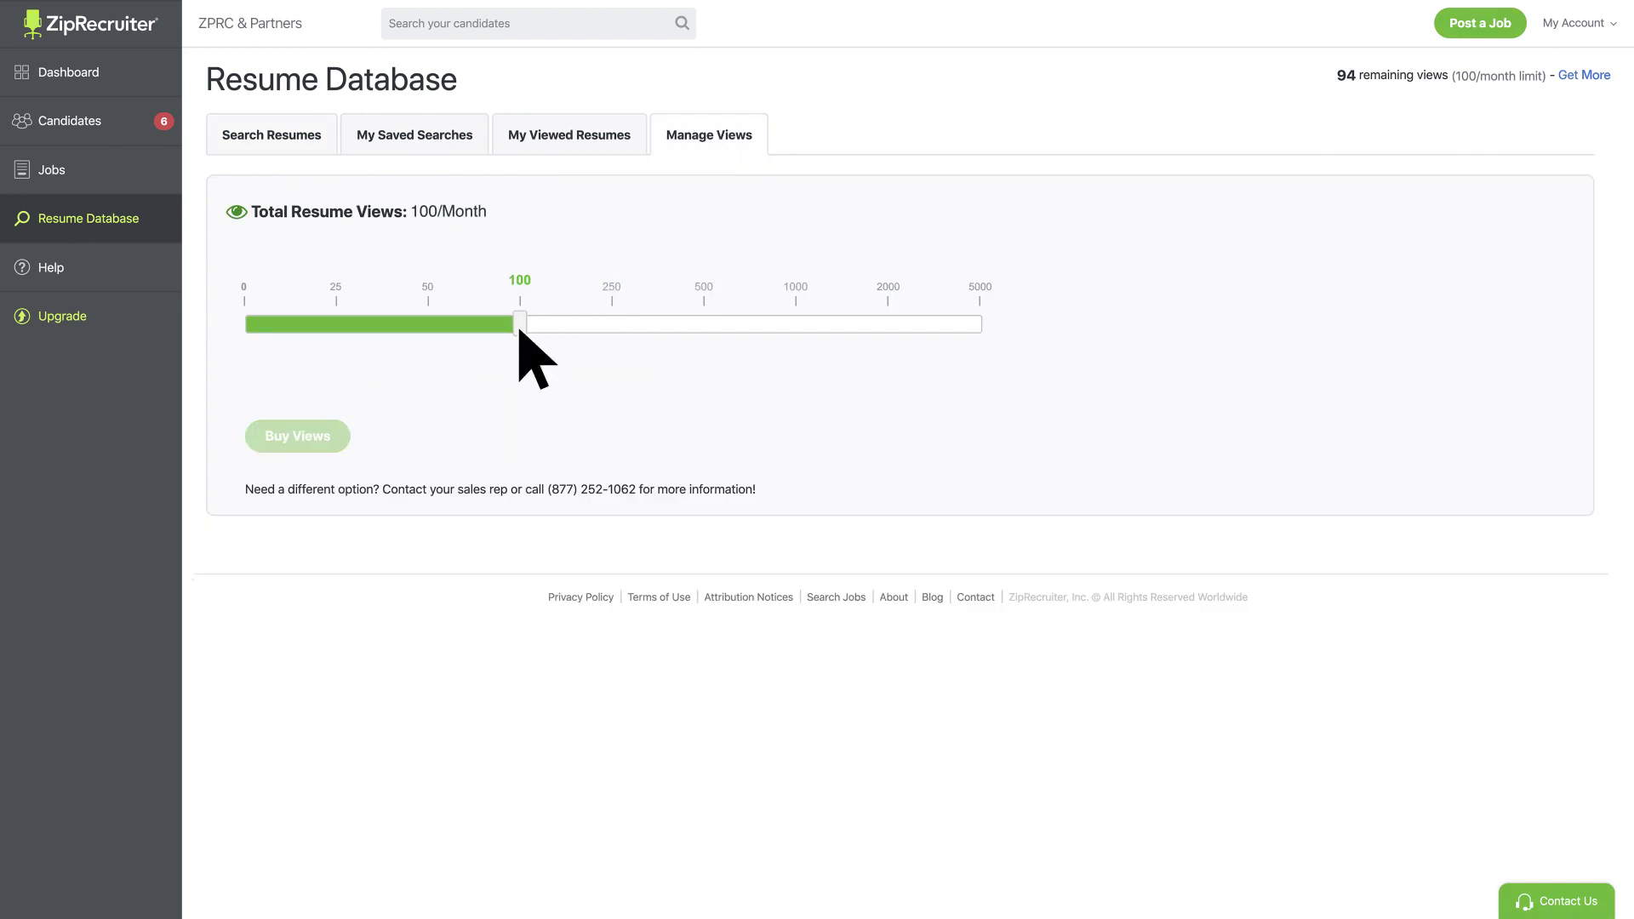
click(300, 137)
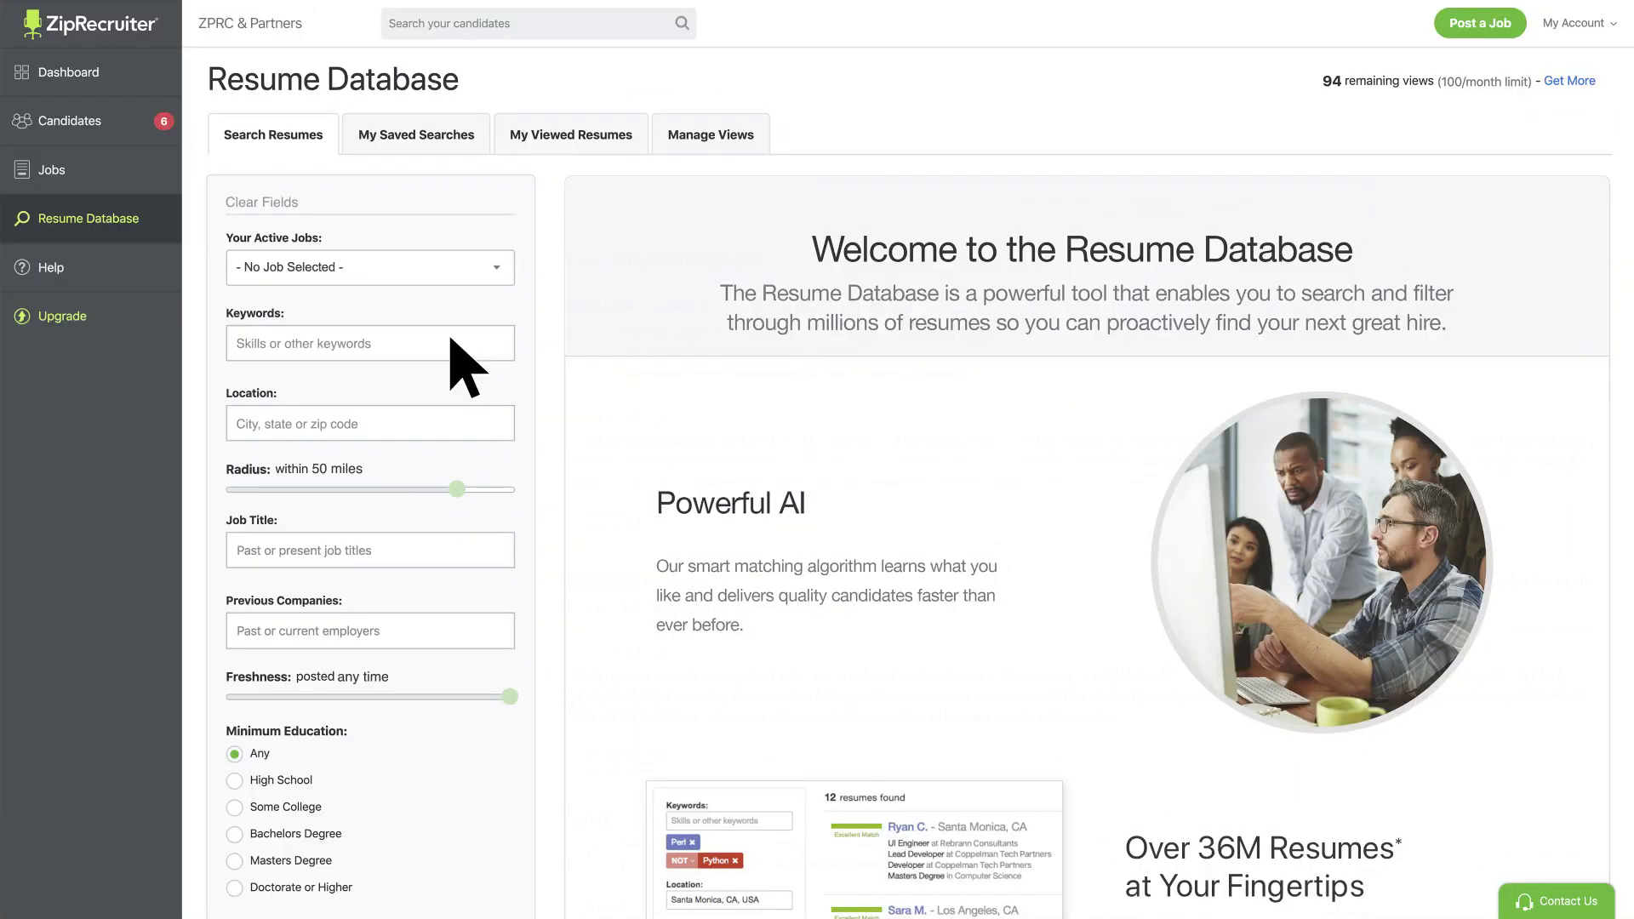
- Search resumes for 'sales AND account management' within 50 miles of Chicago, IL USA, posted 1 day ago
click(450, 342)
text(sales A)
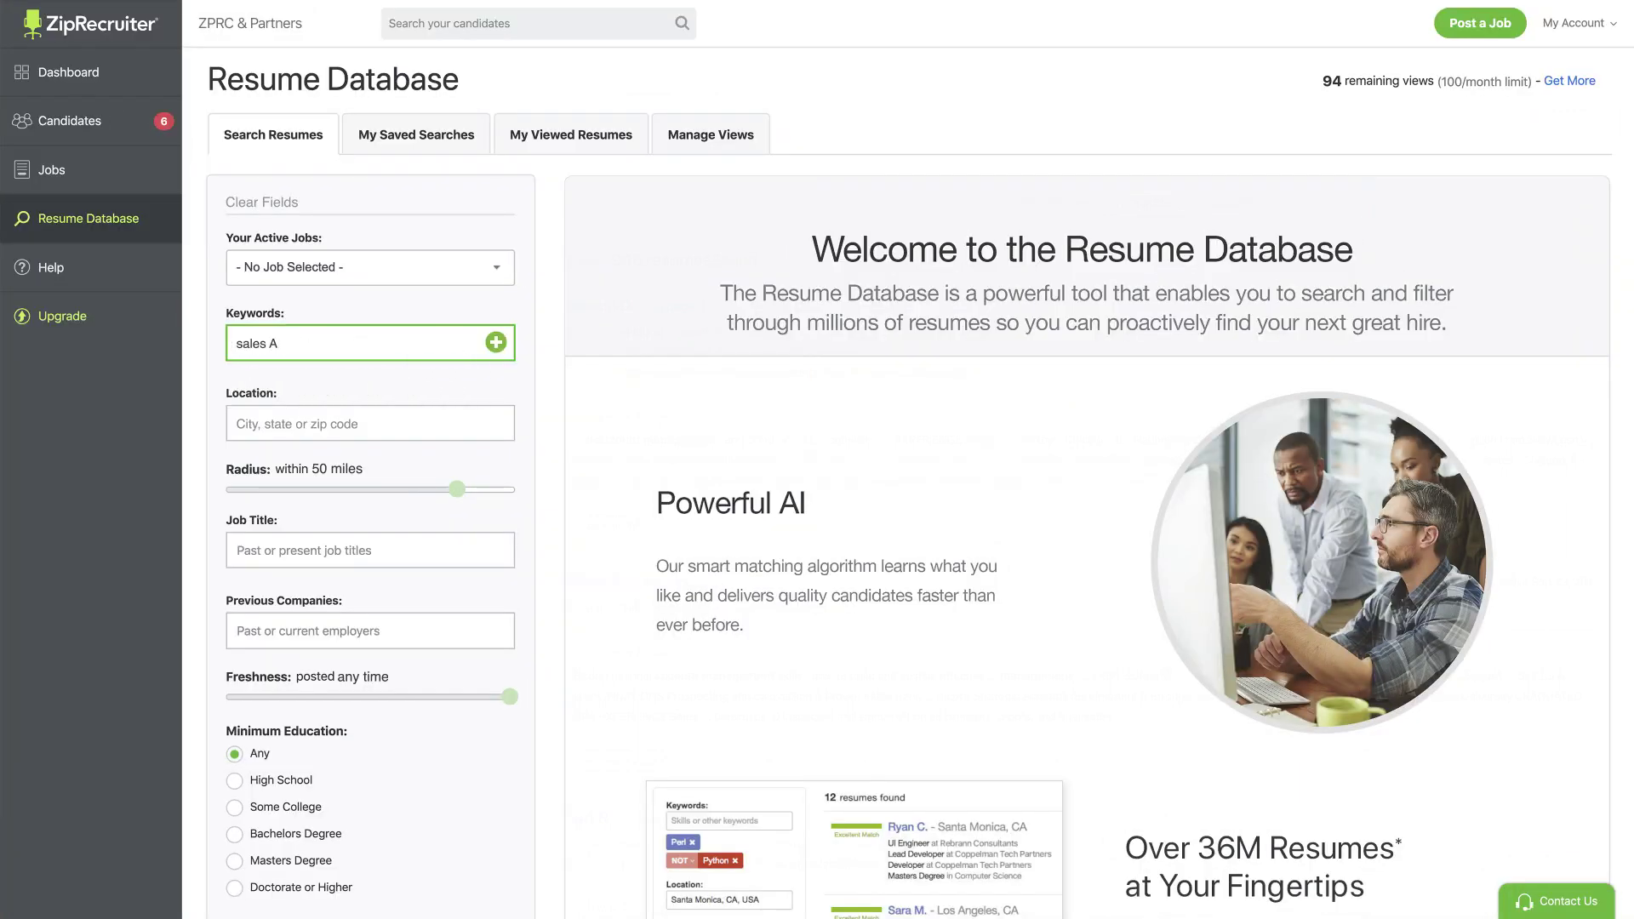
text(ND account management)
key(Tab)
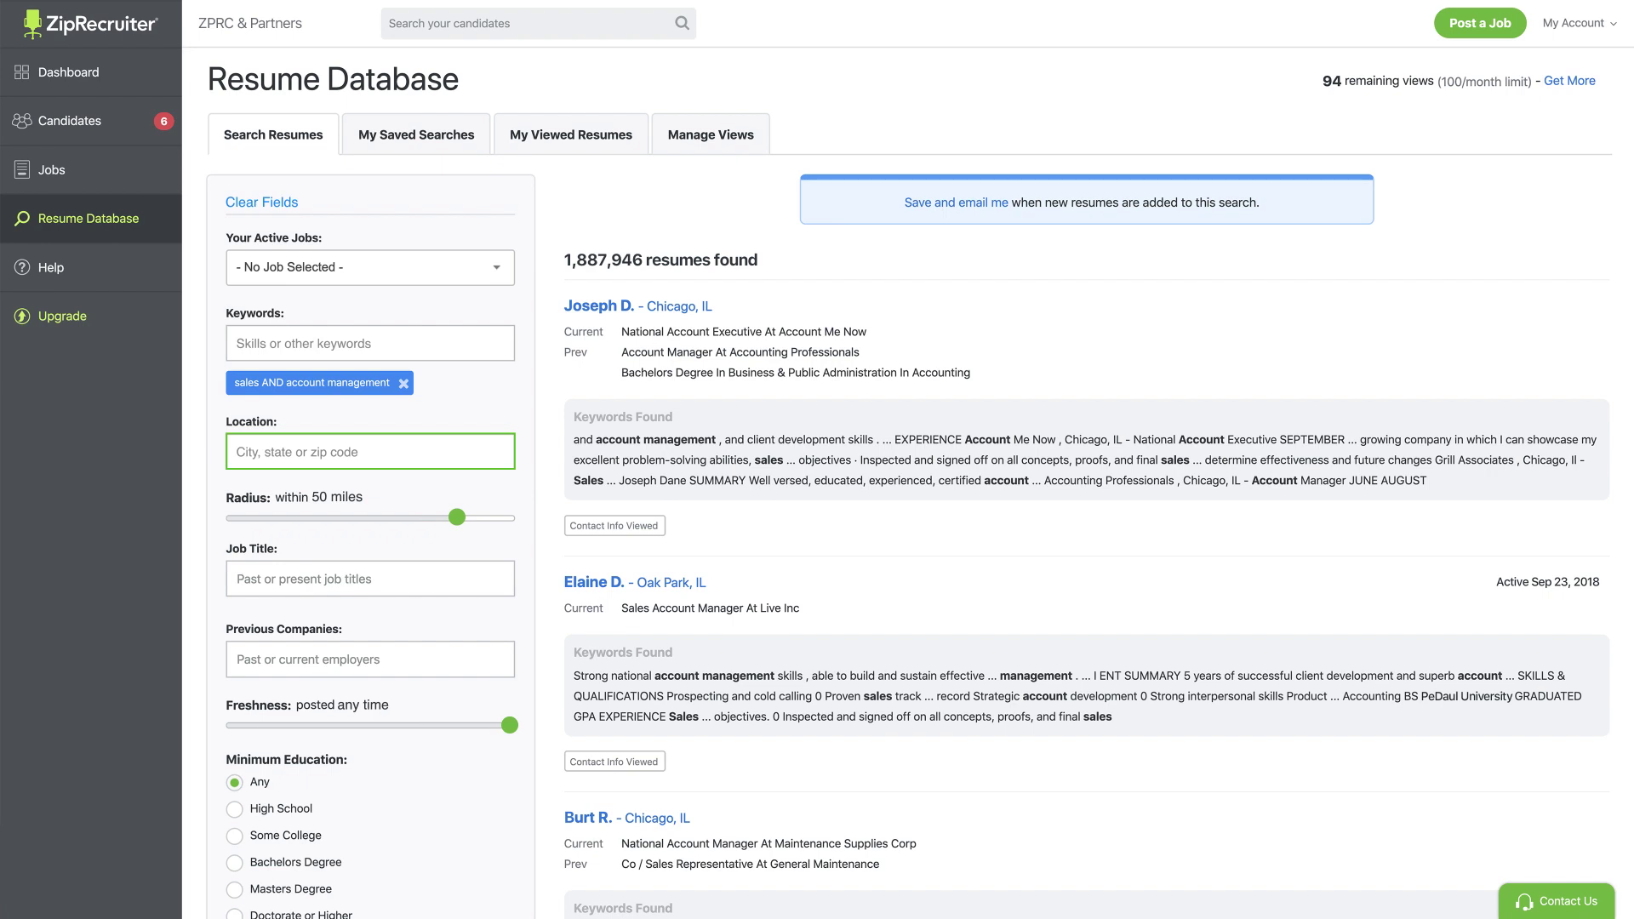
text(Chicago, IL)
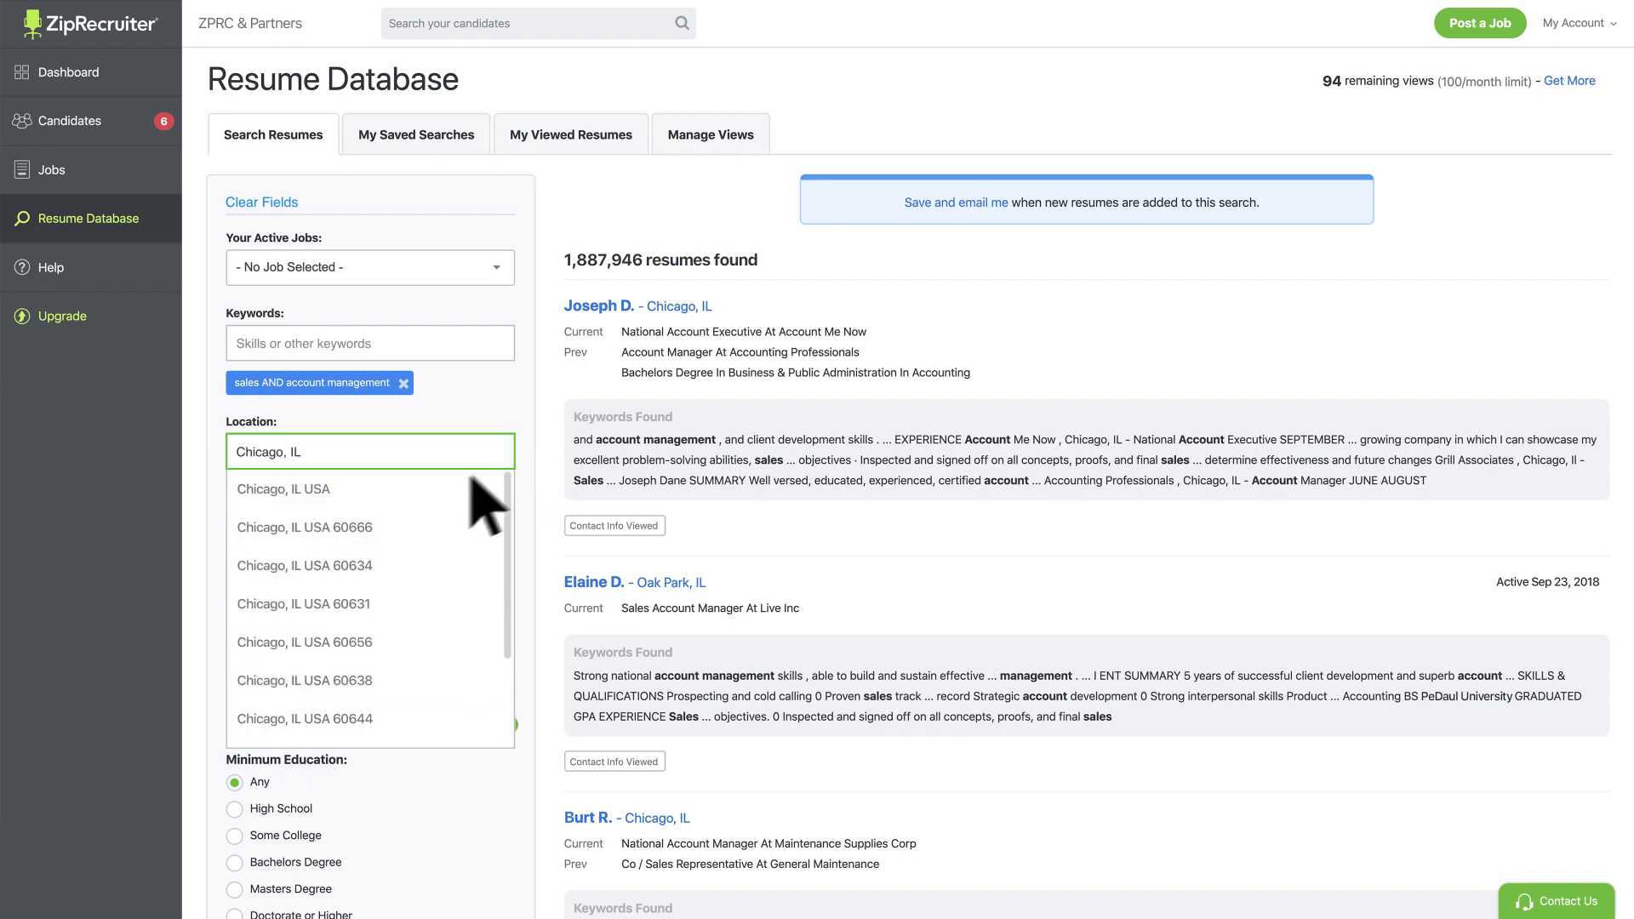
click(441, 487)
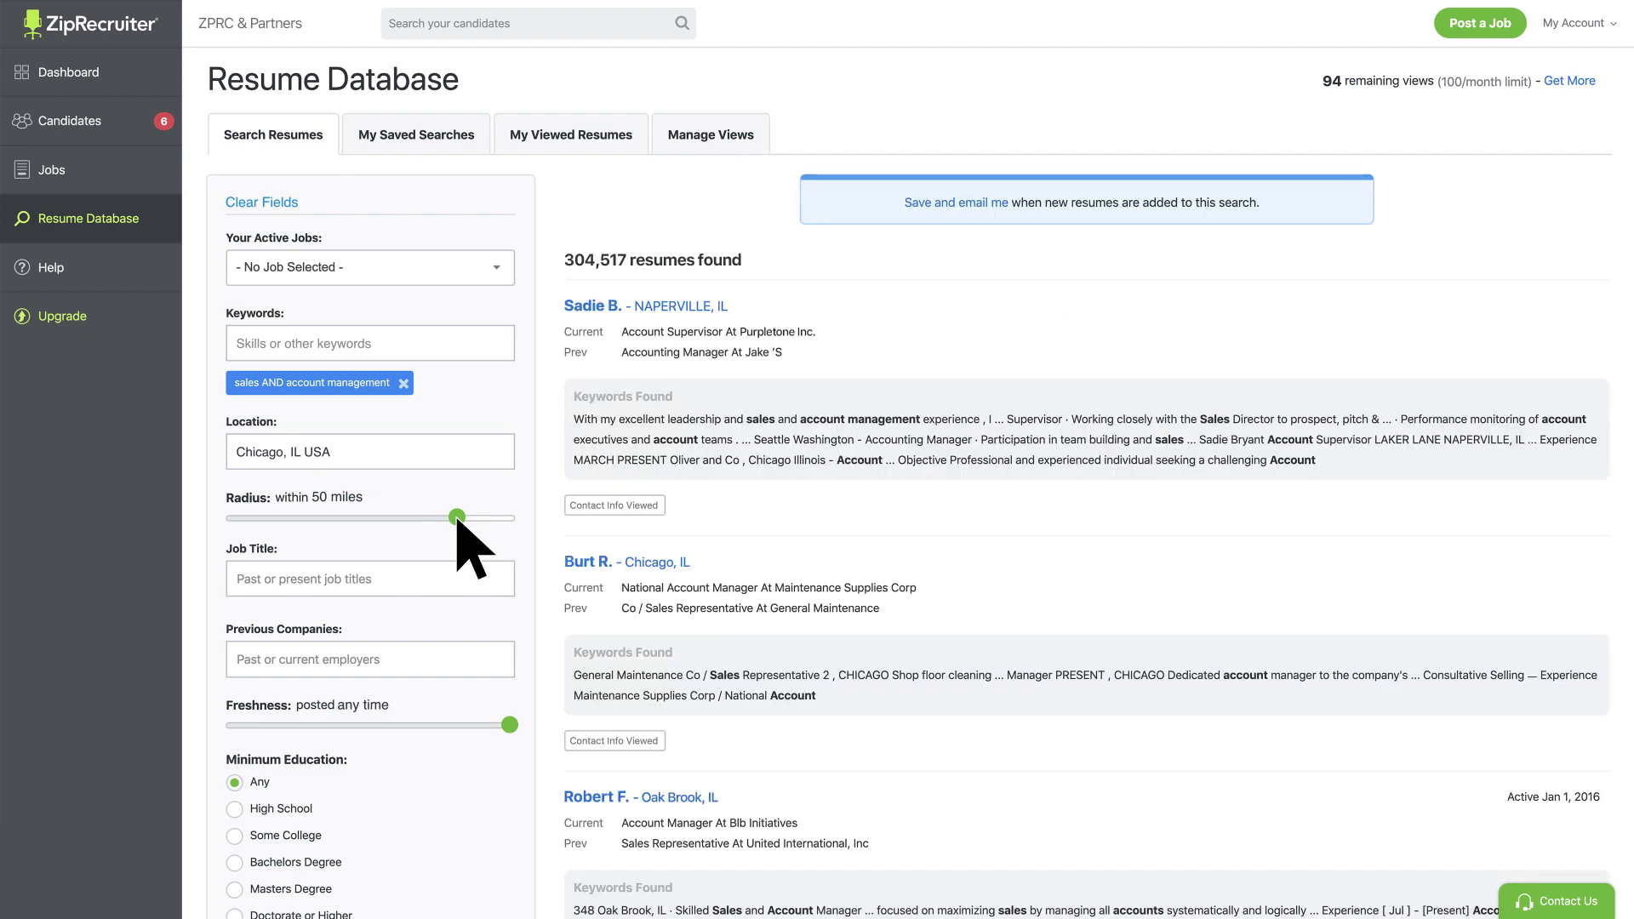
mouse_move(457, 519)
mouse_down()
mouse_move(341, 519)
mouse_move(458, 520)
mouse_up()
drag(509, 725, 228, 726)
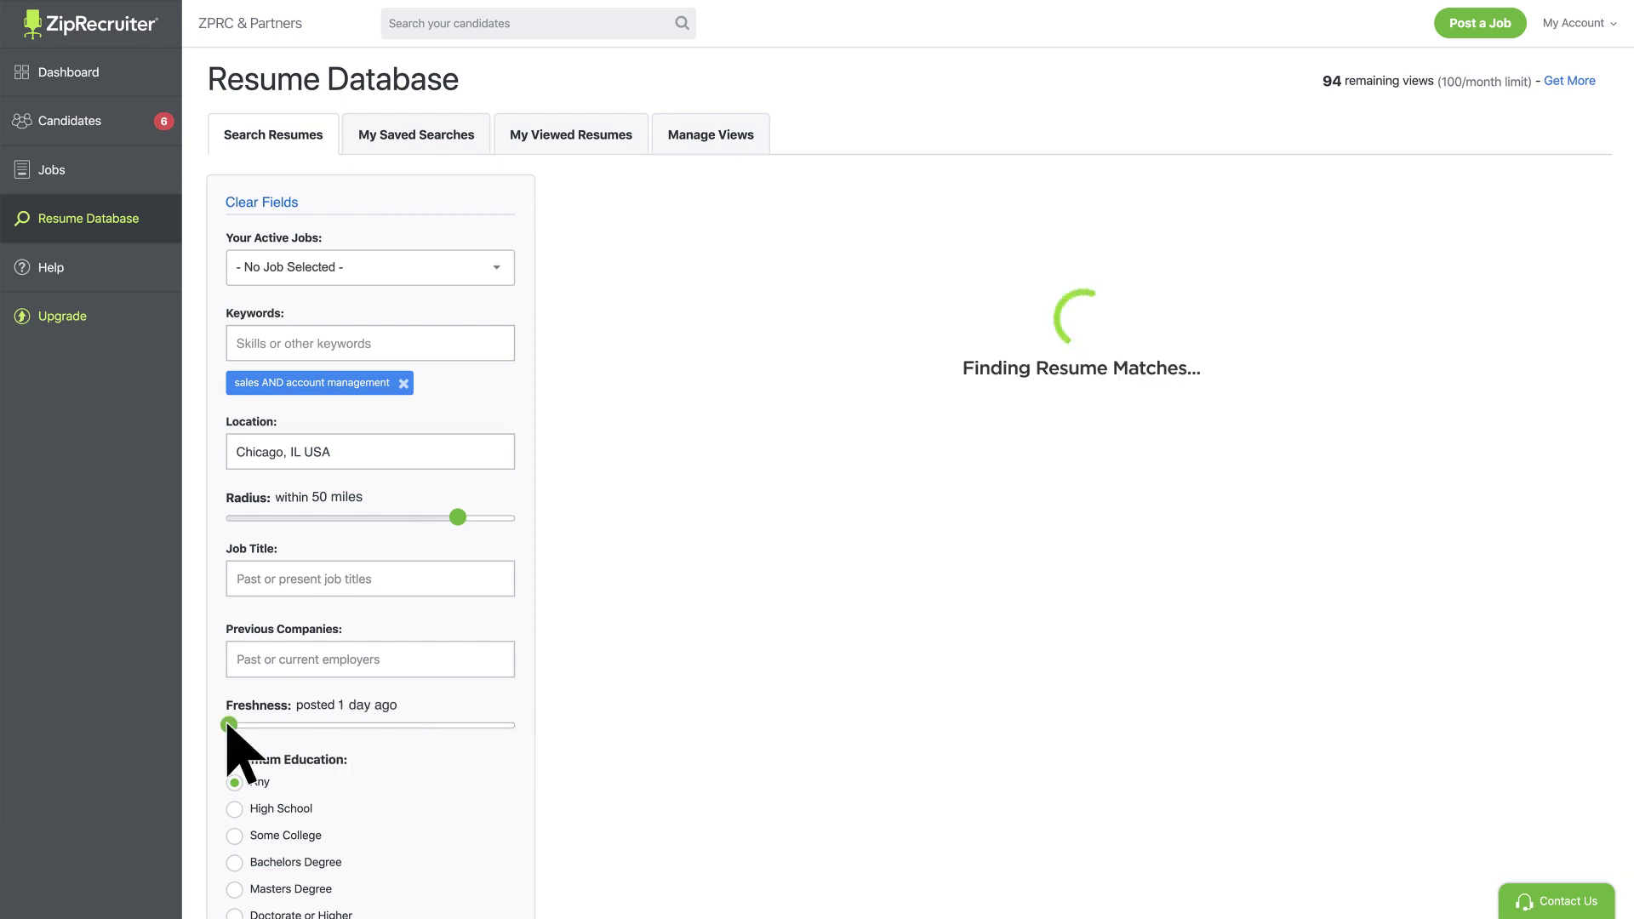
scroll(228, 725, down, 5)
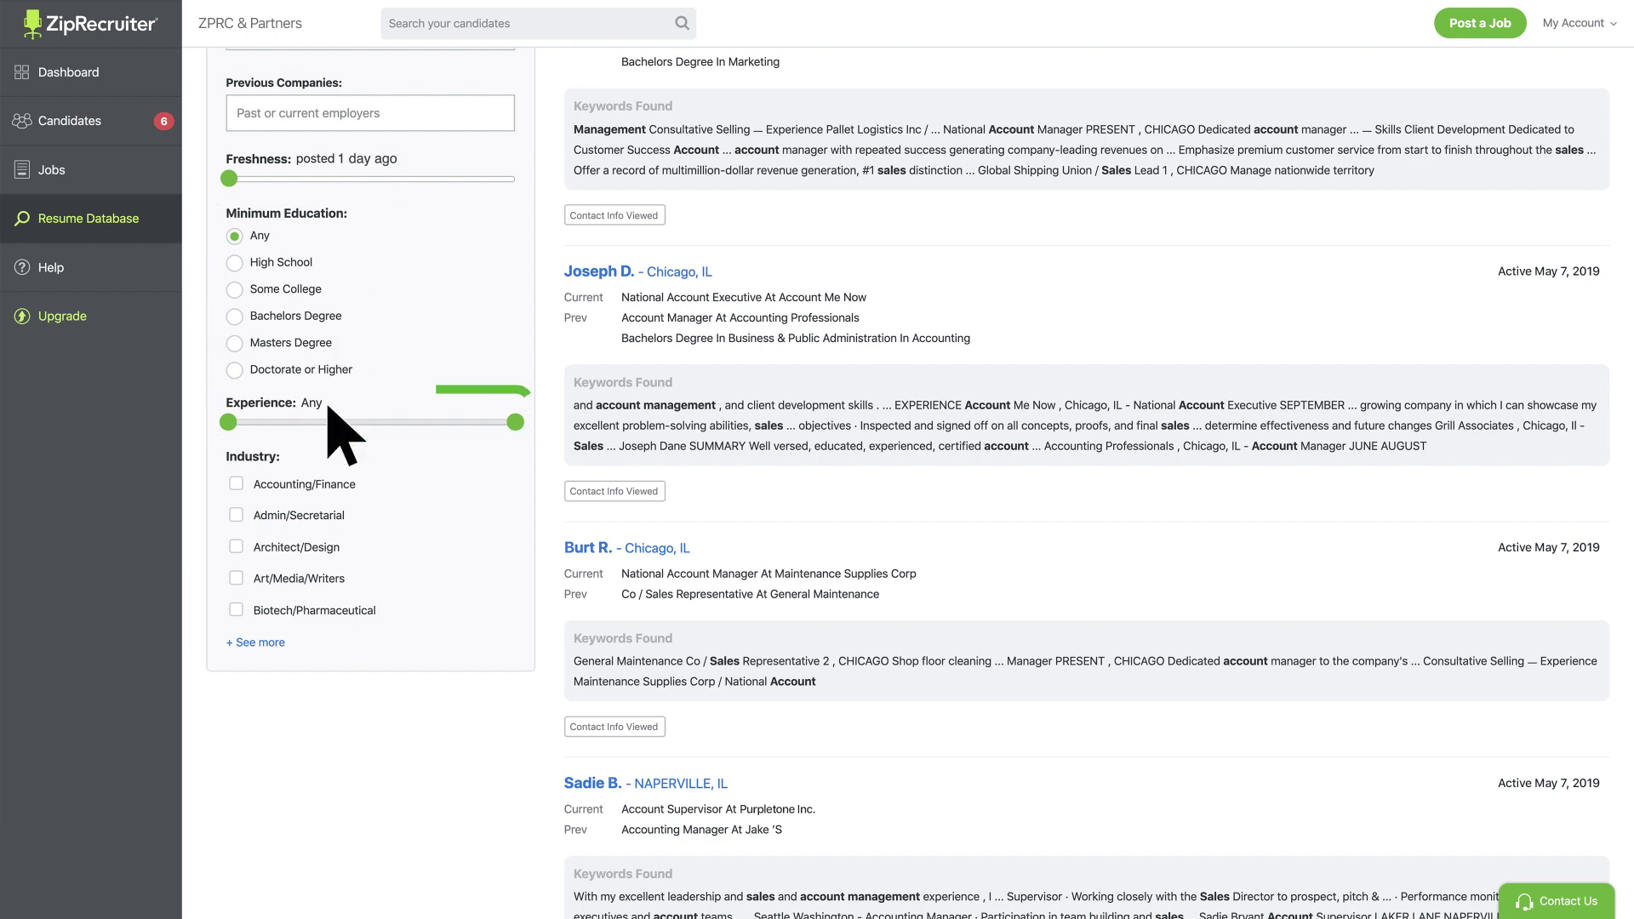
scroll(291, 491, up, 5)
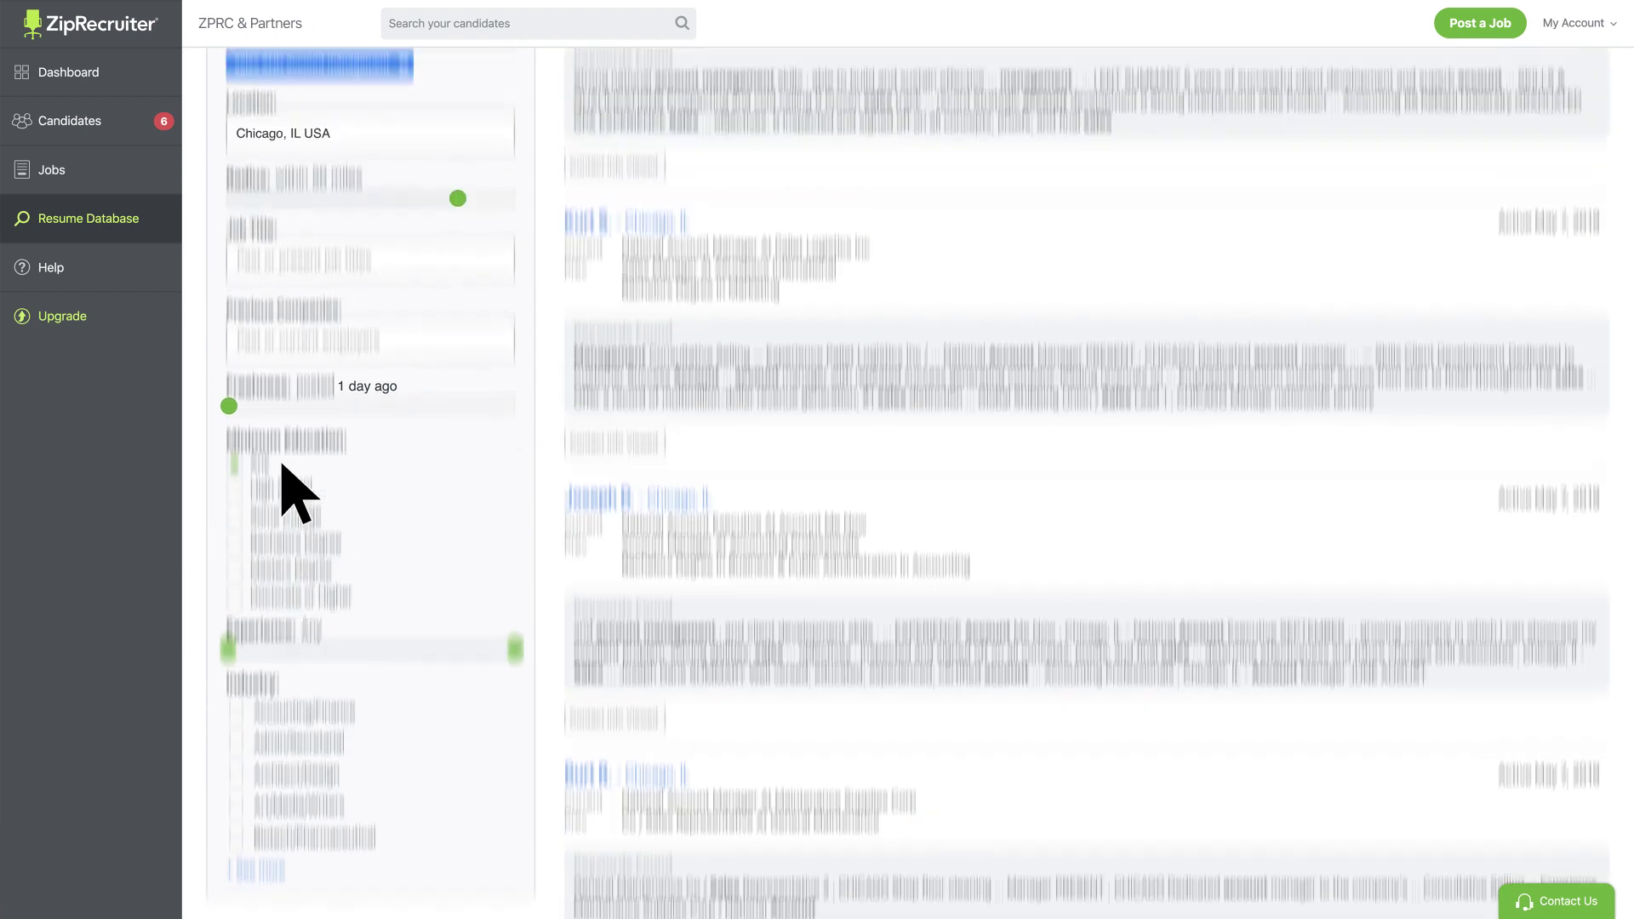
- Save the search as 'Sales and Account Management in Chicago' with Daily alert frequency
click(956, 202)
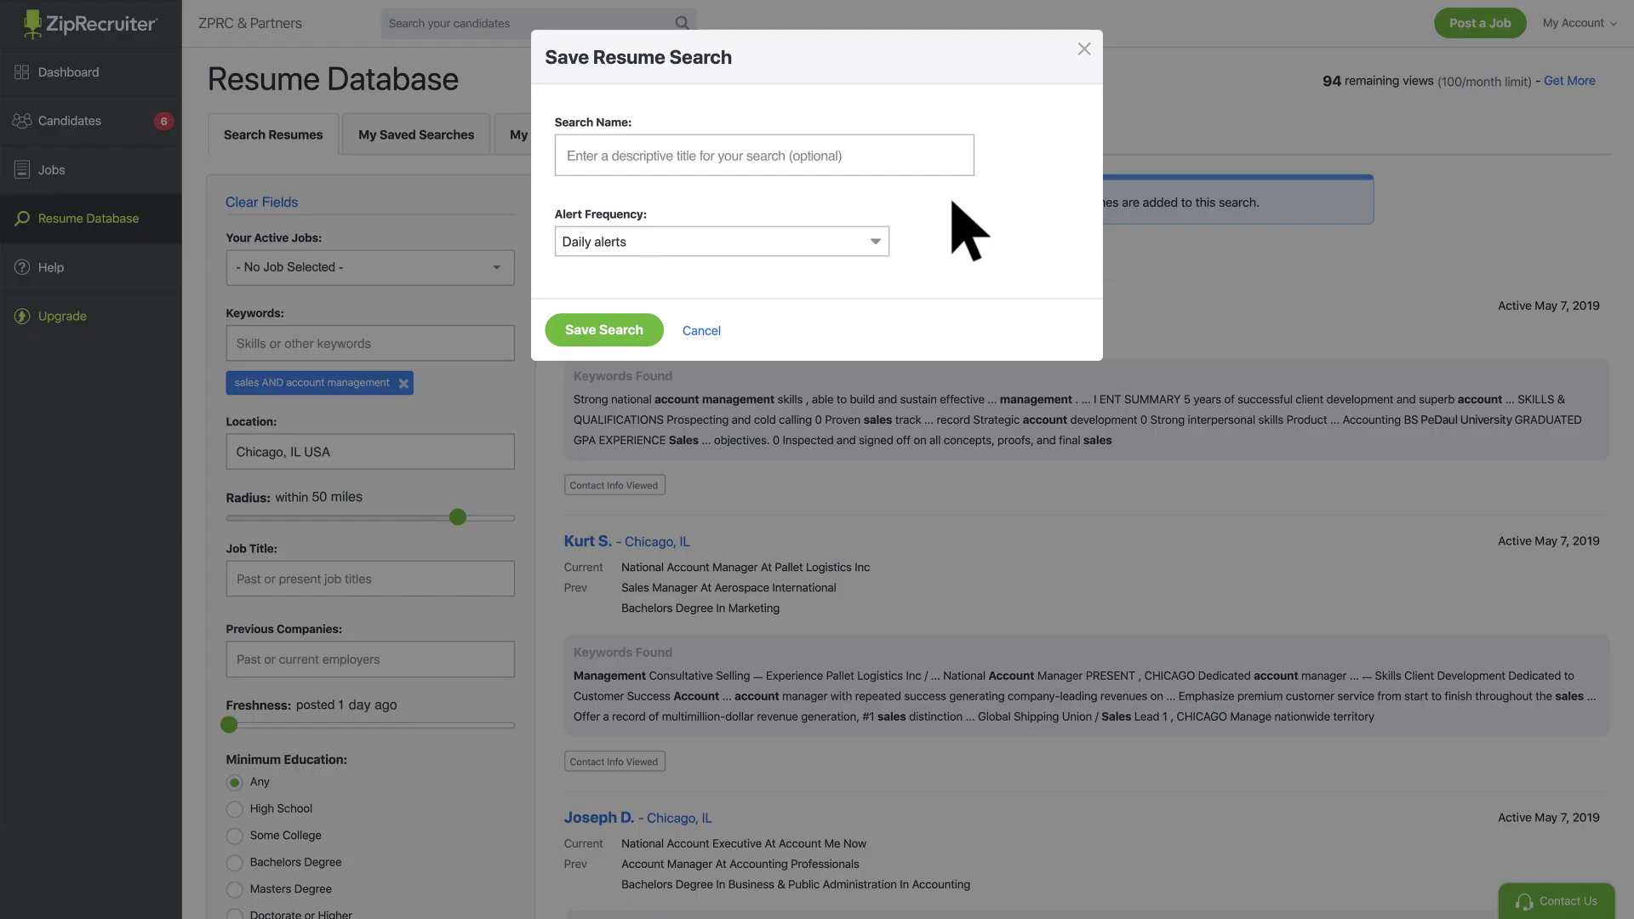
text(Sales and)
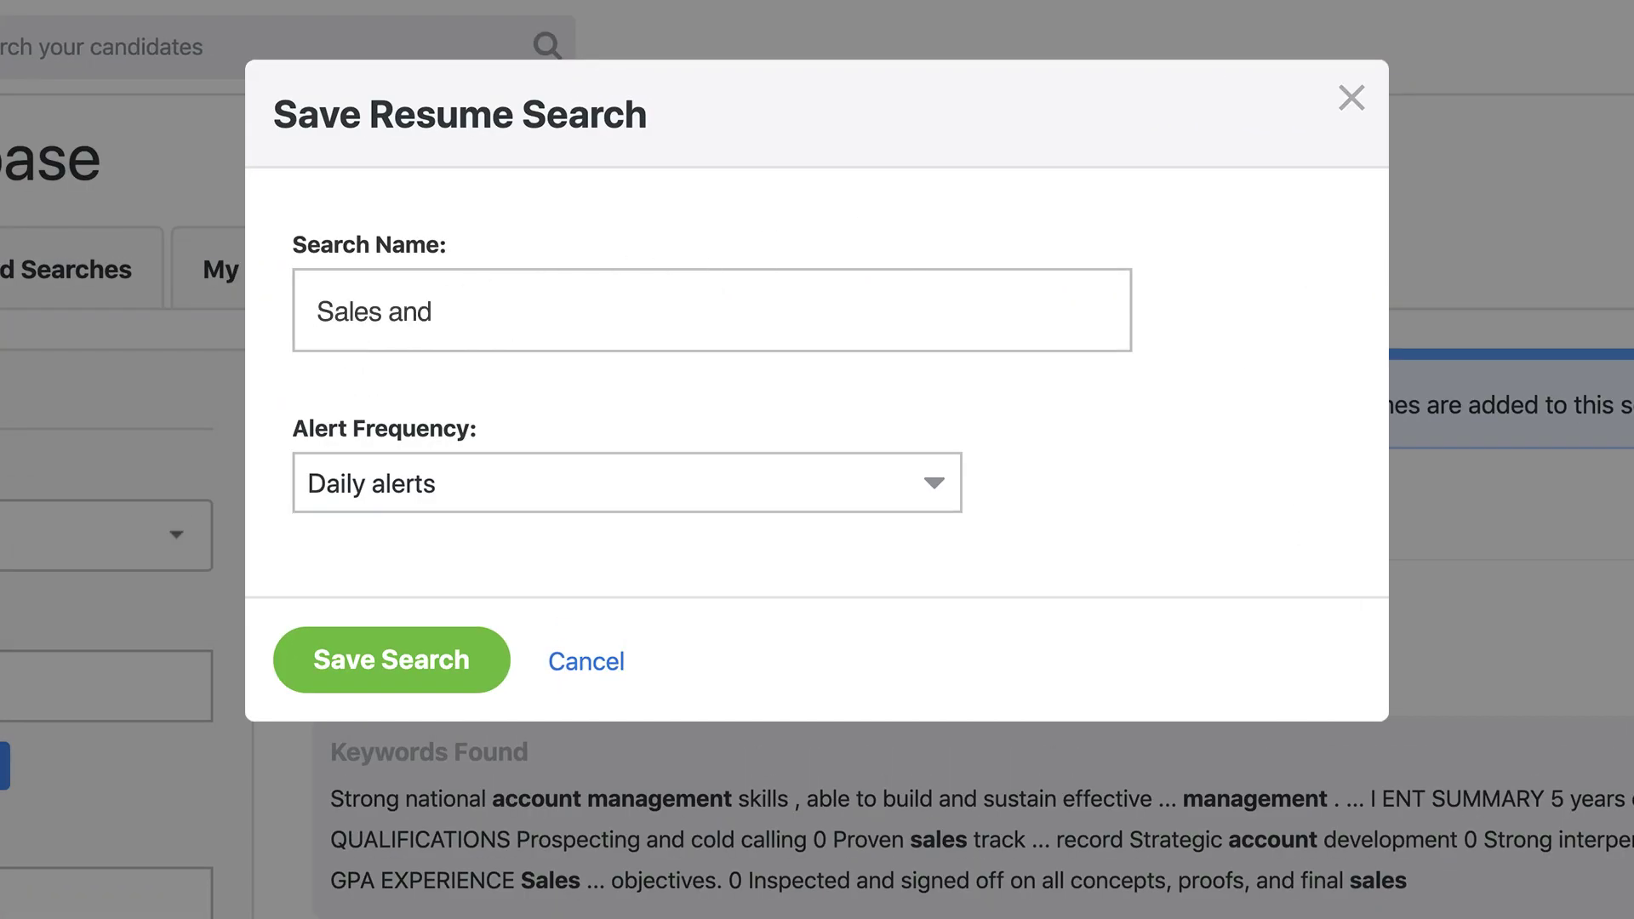
text( Account Management in Chicago)
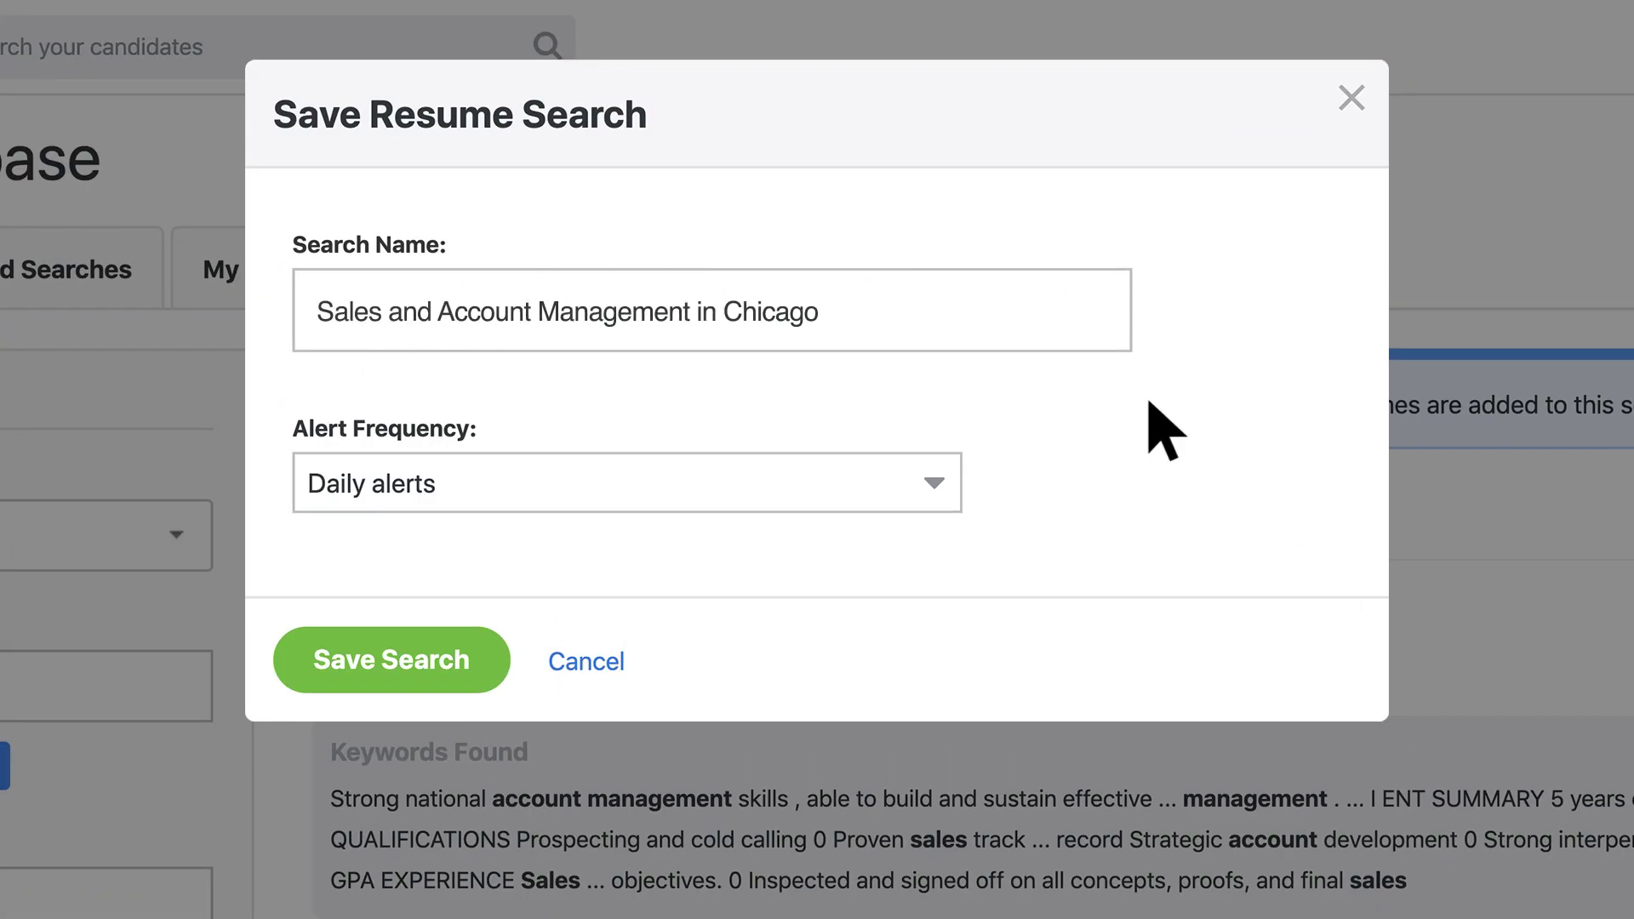
click(942, 505)
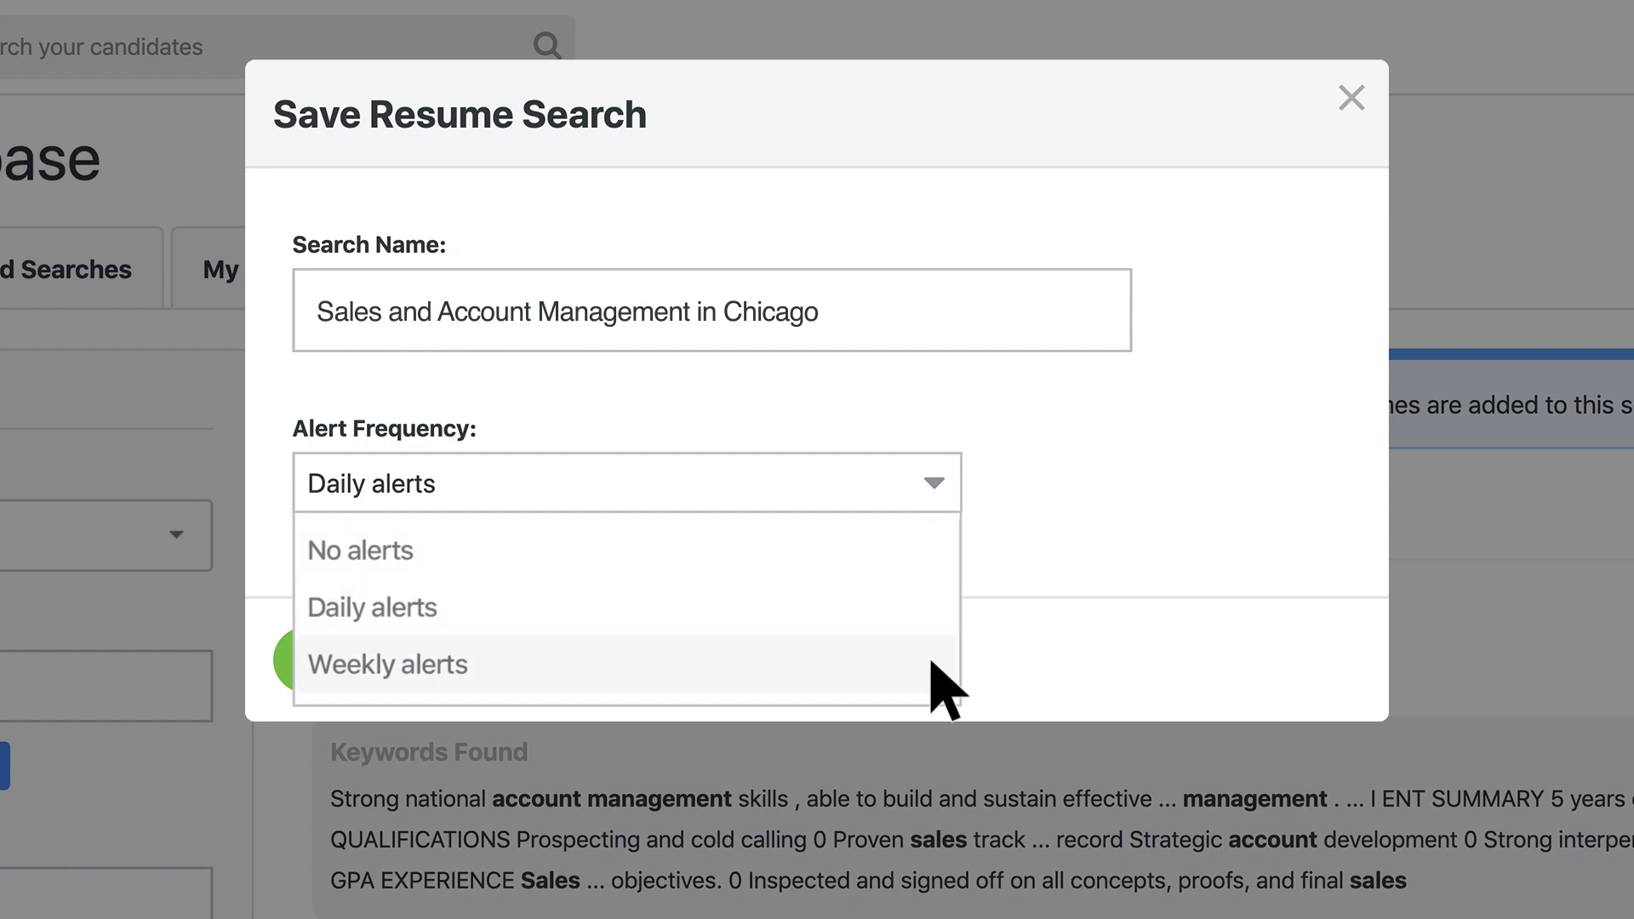
click(932, 625)
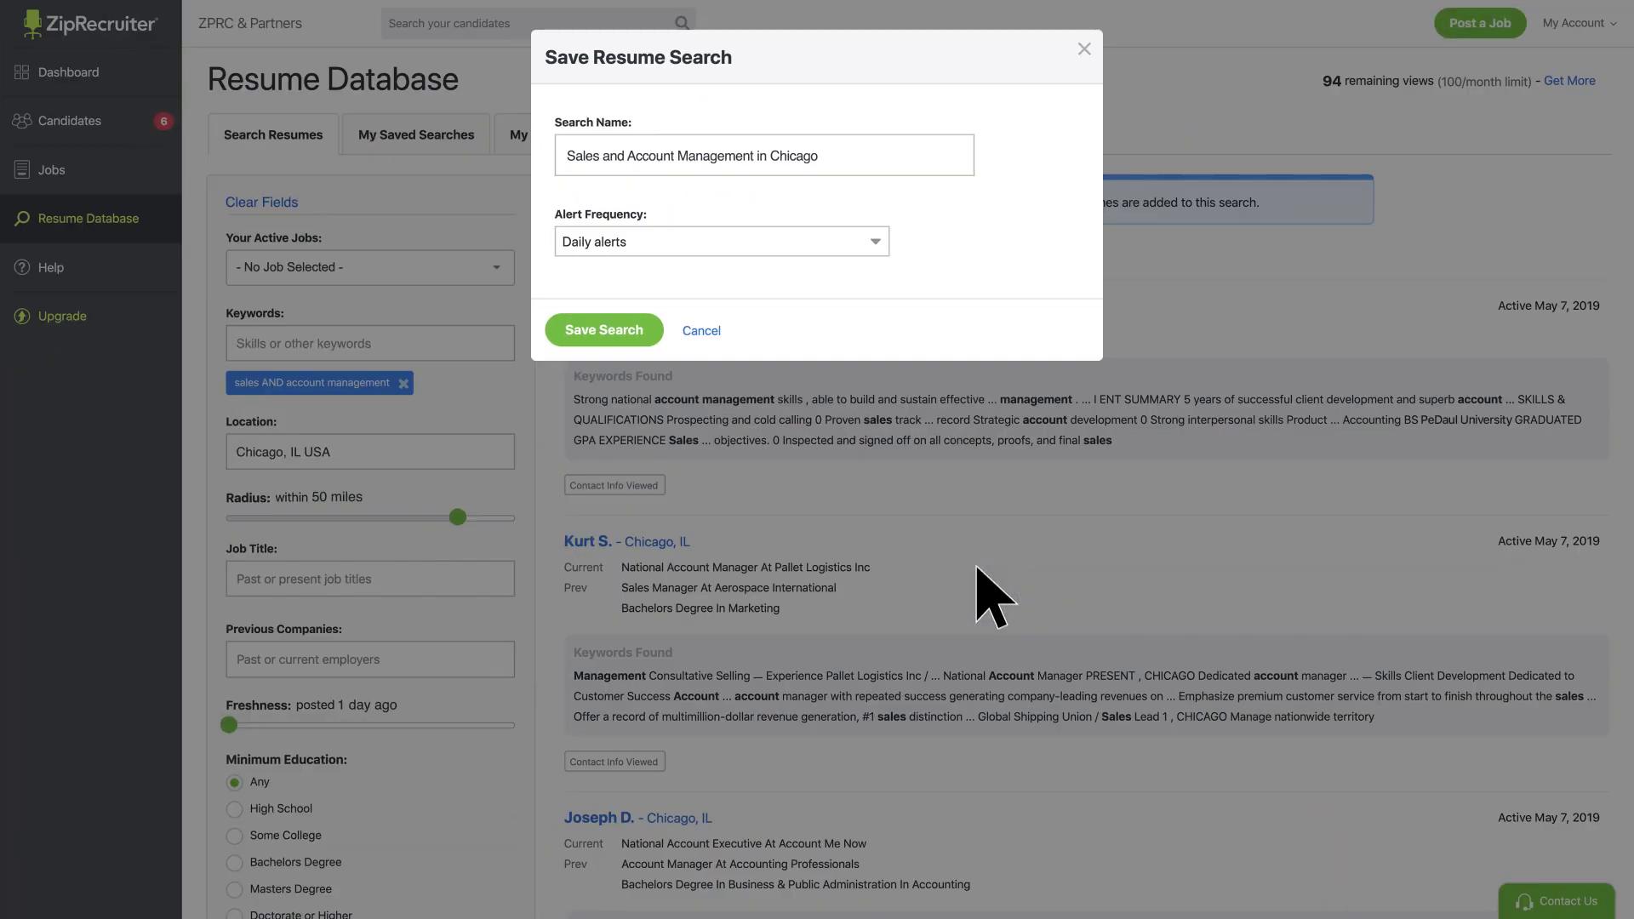
click(611, 330)
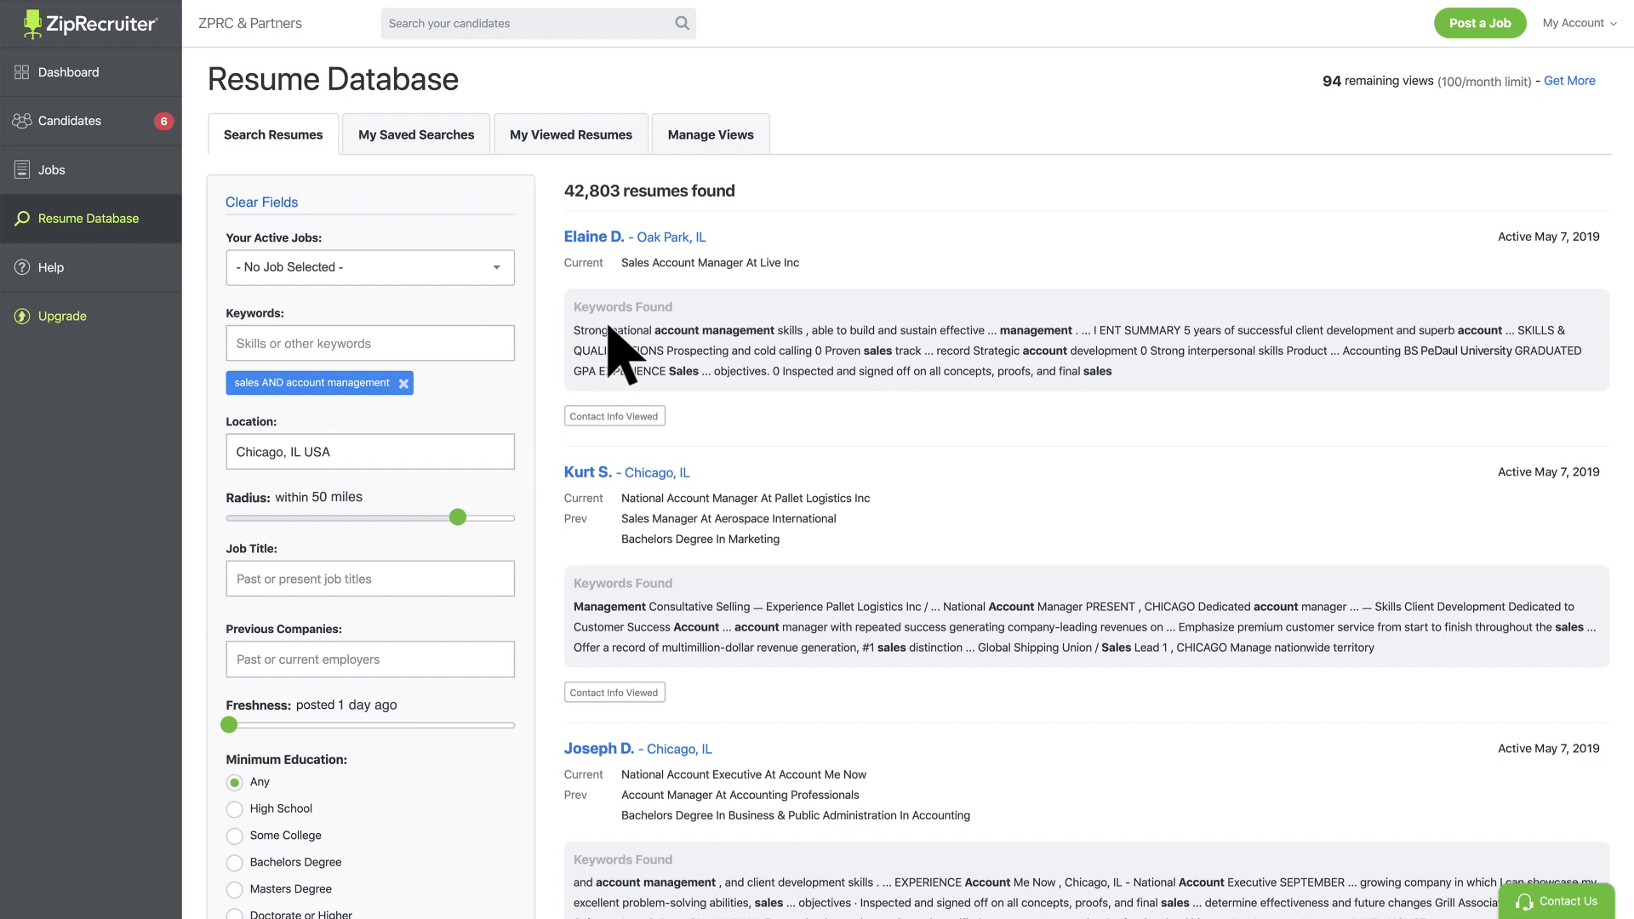
mouse_move(585, 542)
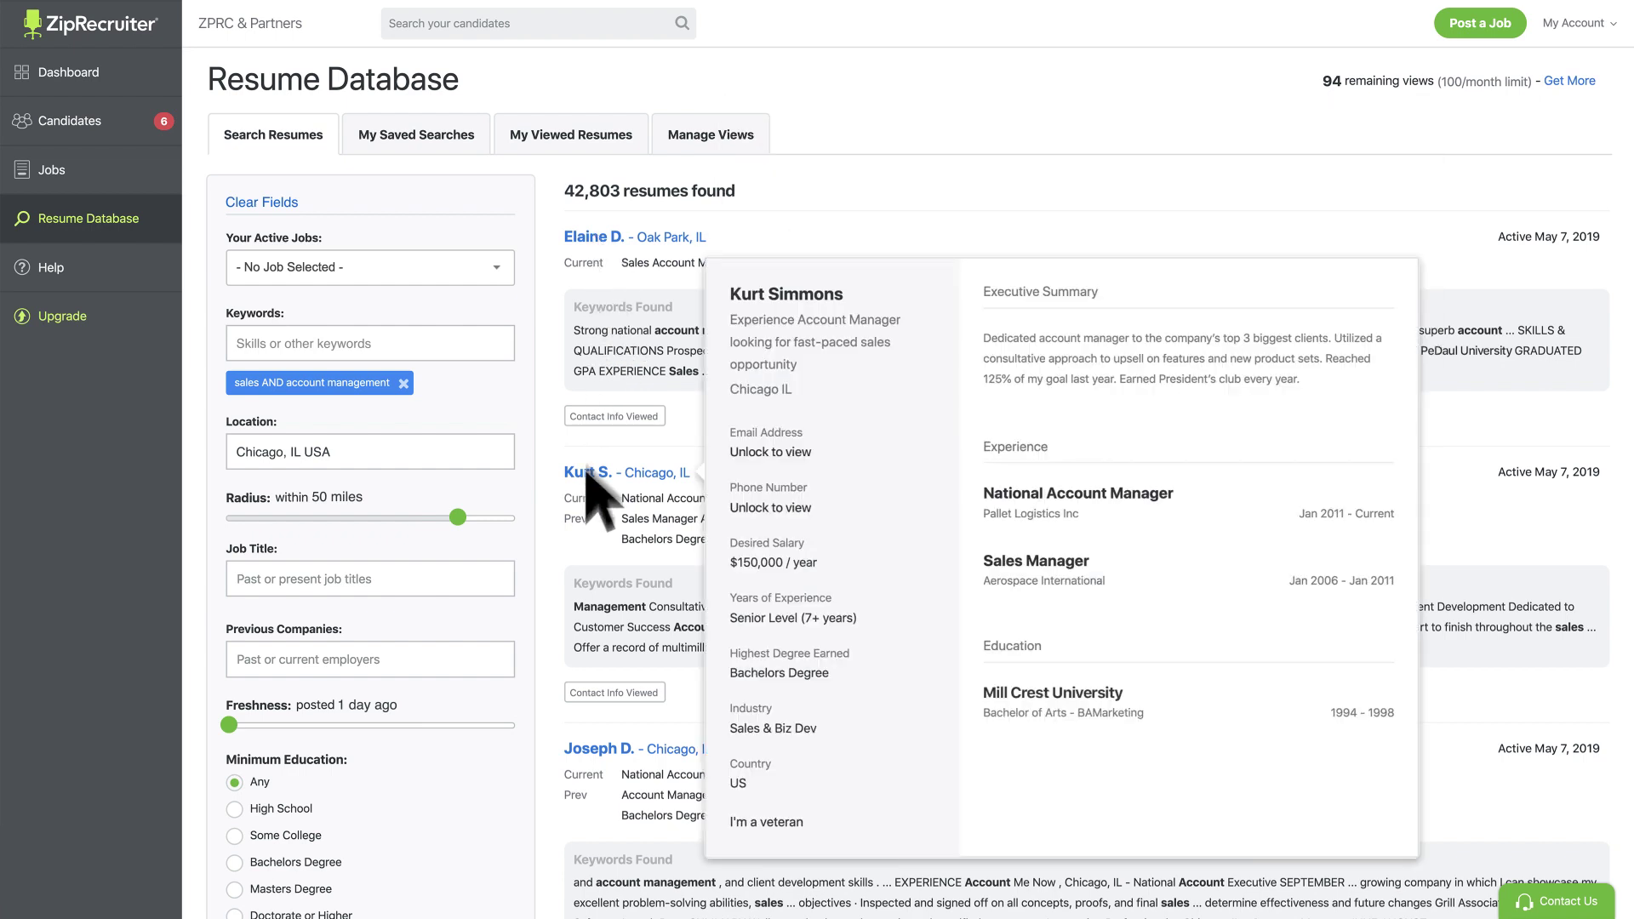
scroll(583, 493, down, 1)
scroll(586, 475, down, 4)
scroll(586, 485, down, 2)
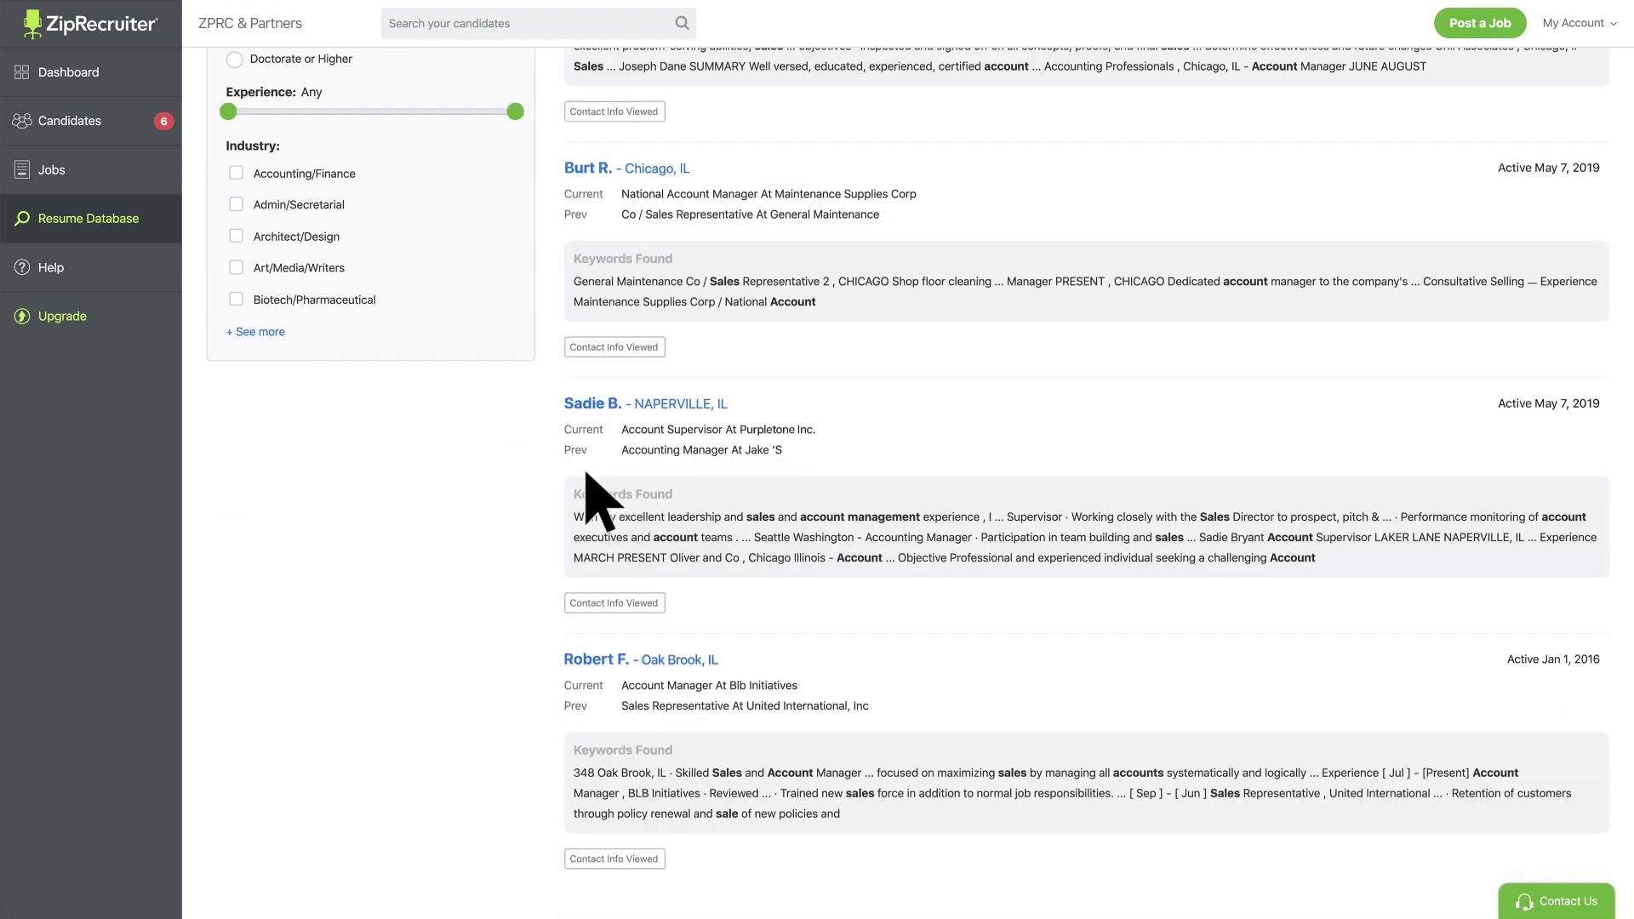
click(583, 661)
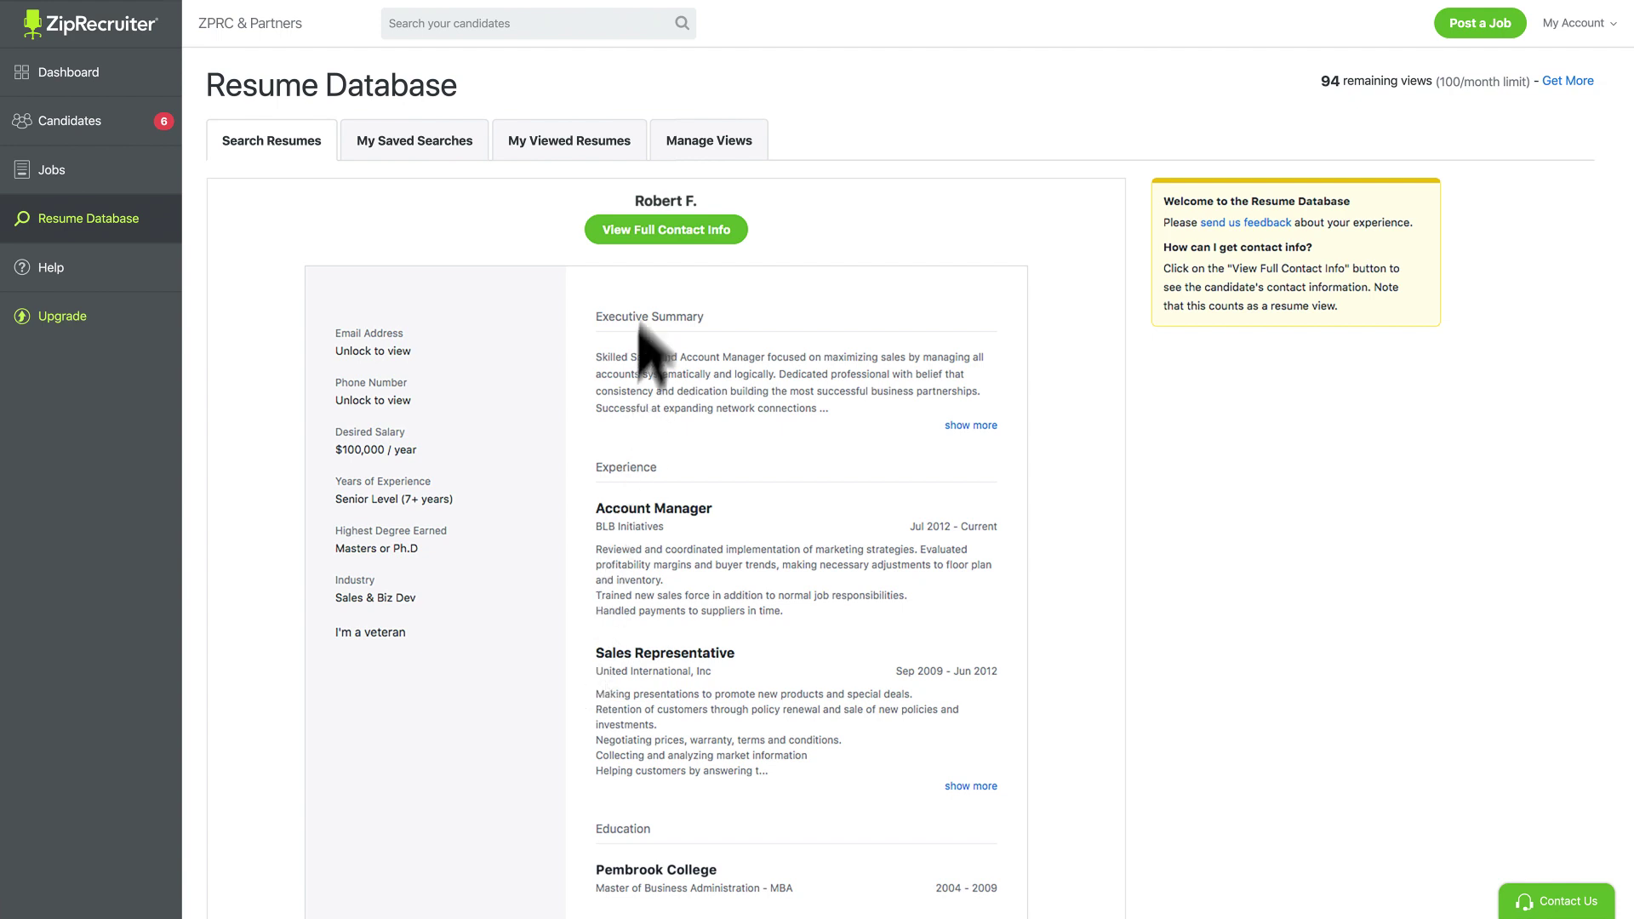
click(655, 230)
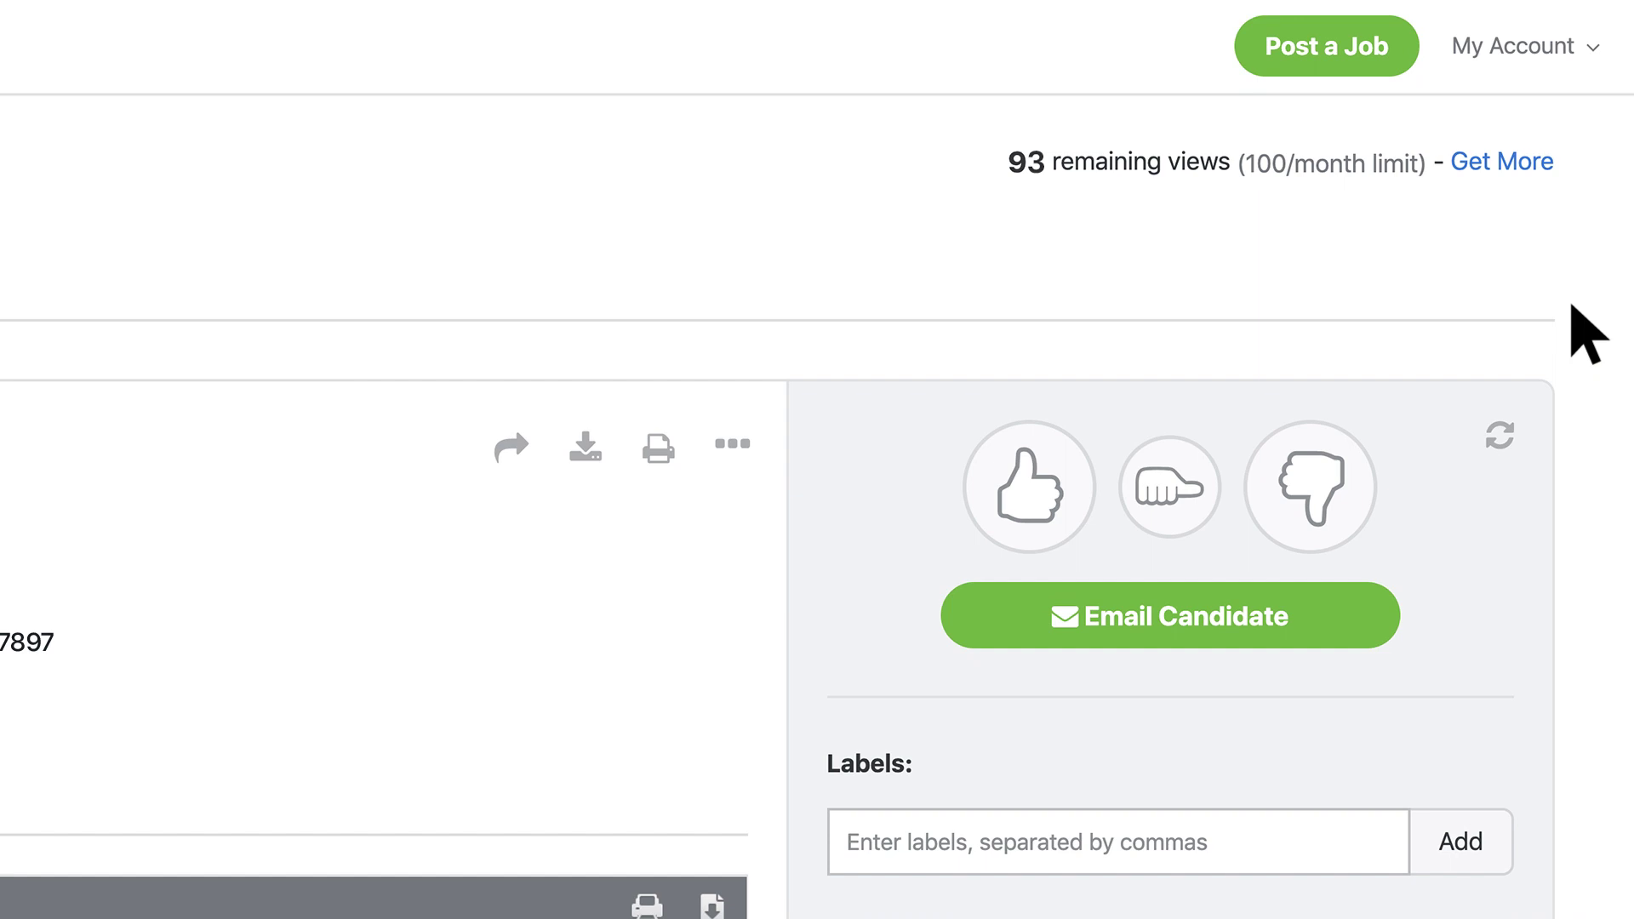
click(1058, 530)
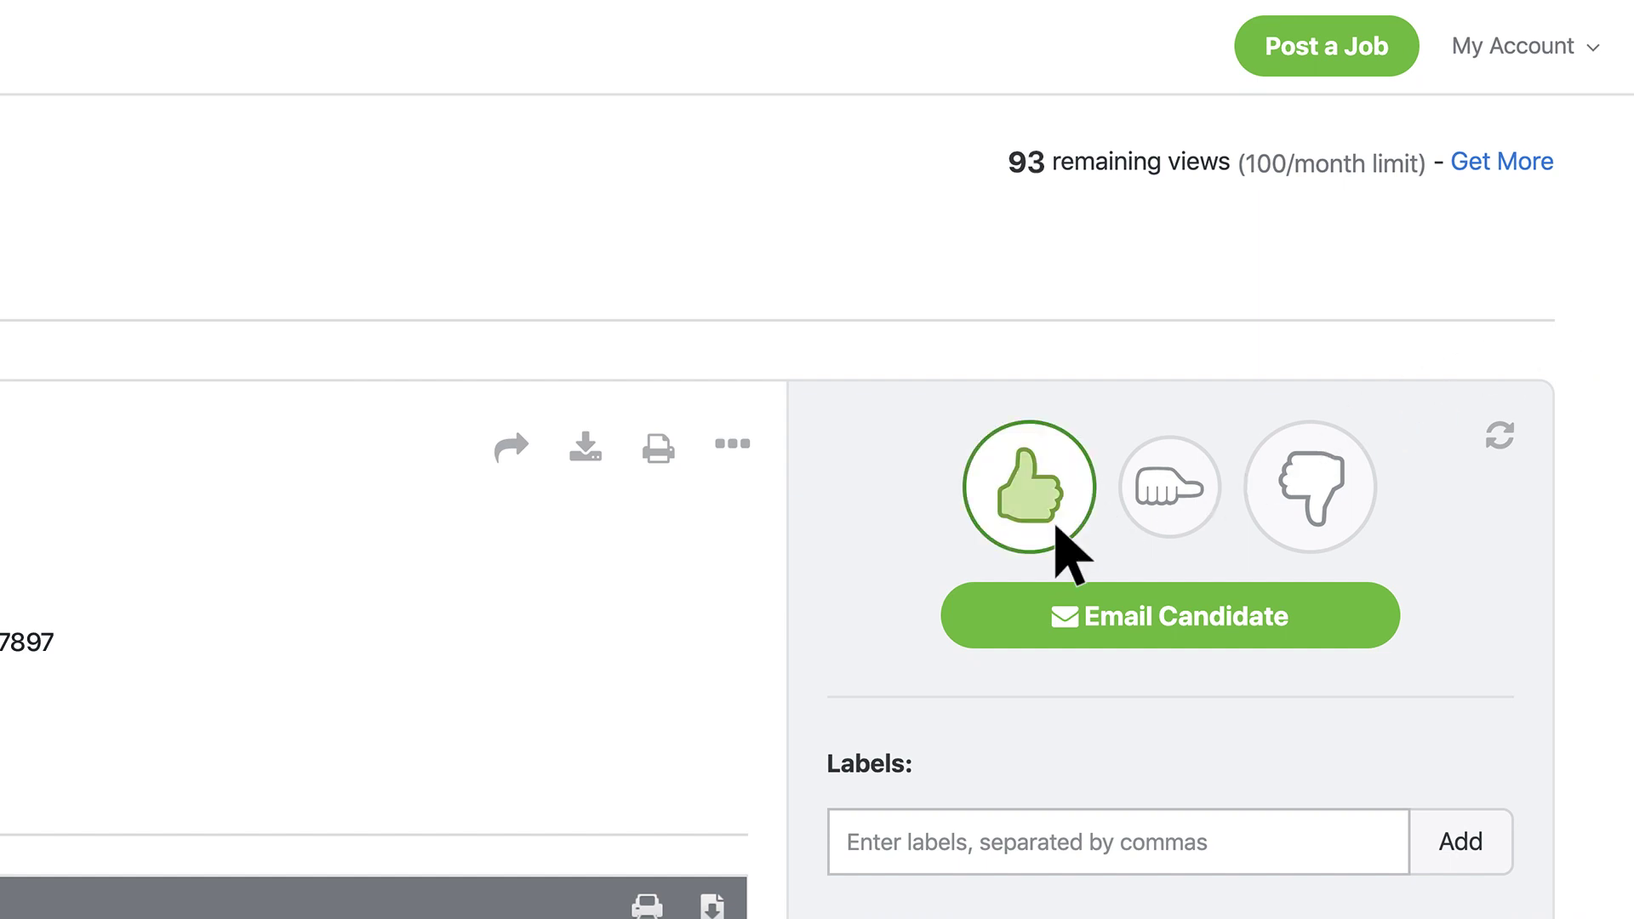
click(1190, 517)
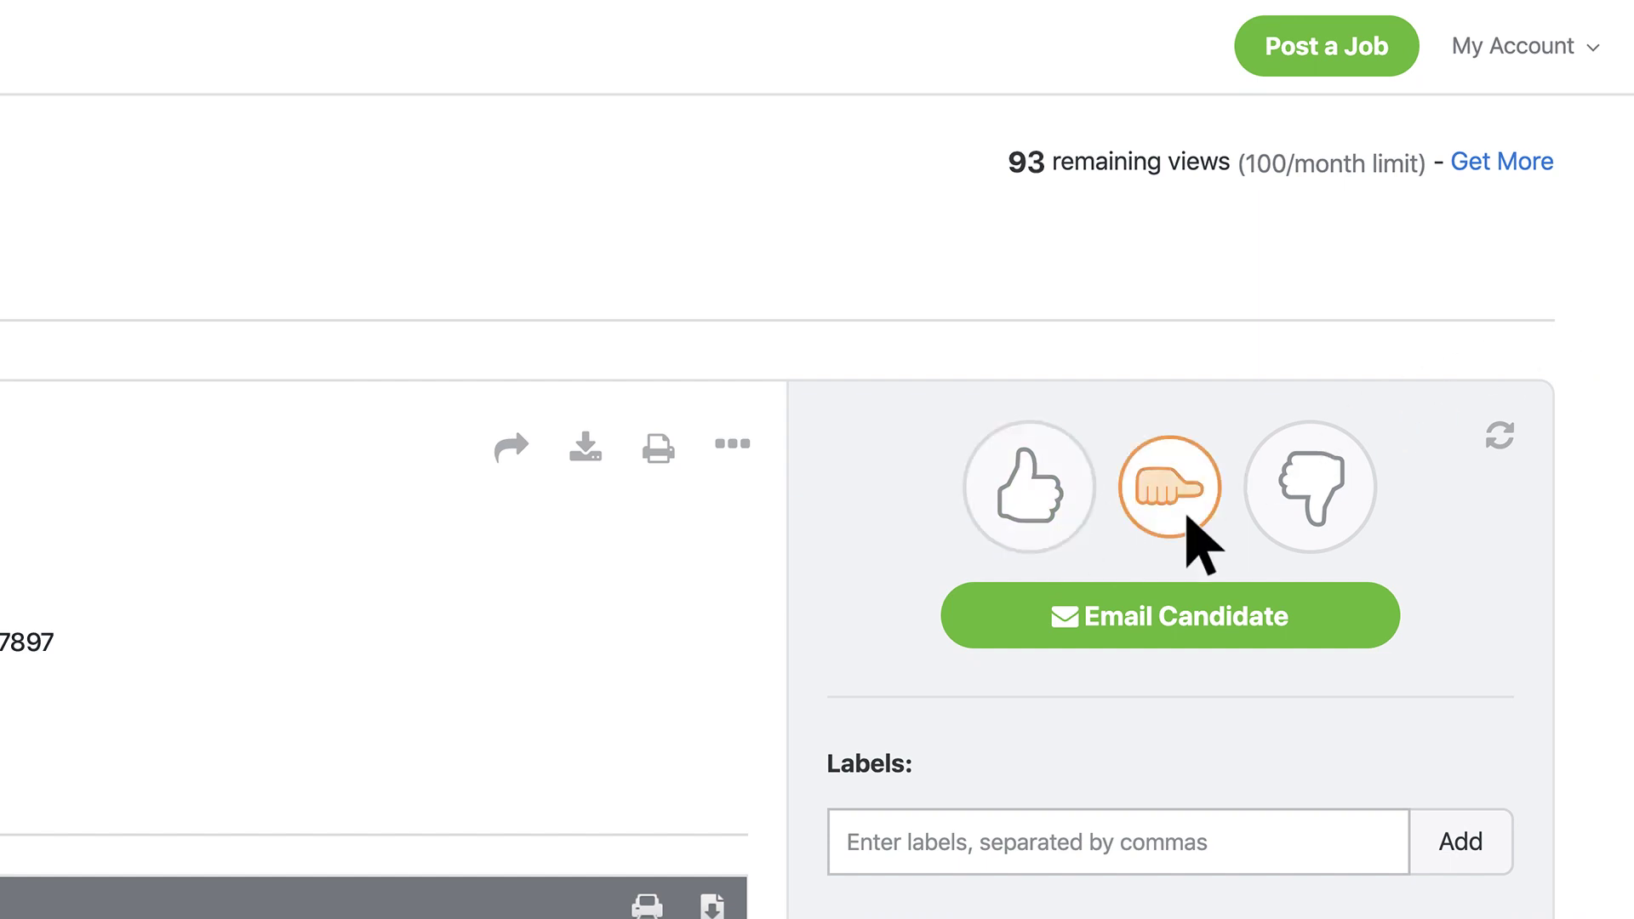
click(1344, 523)
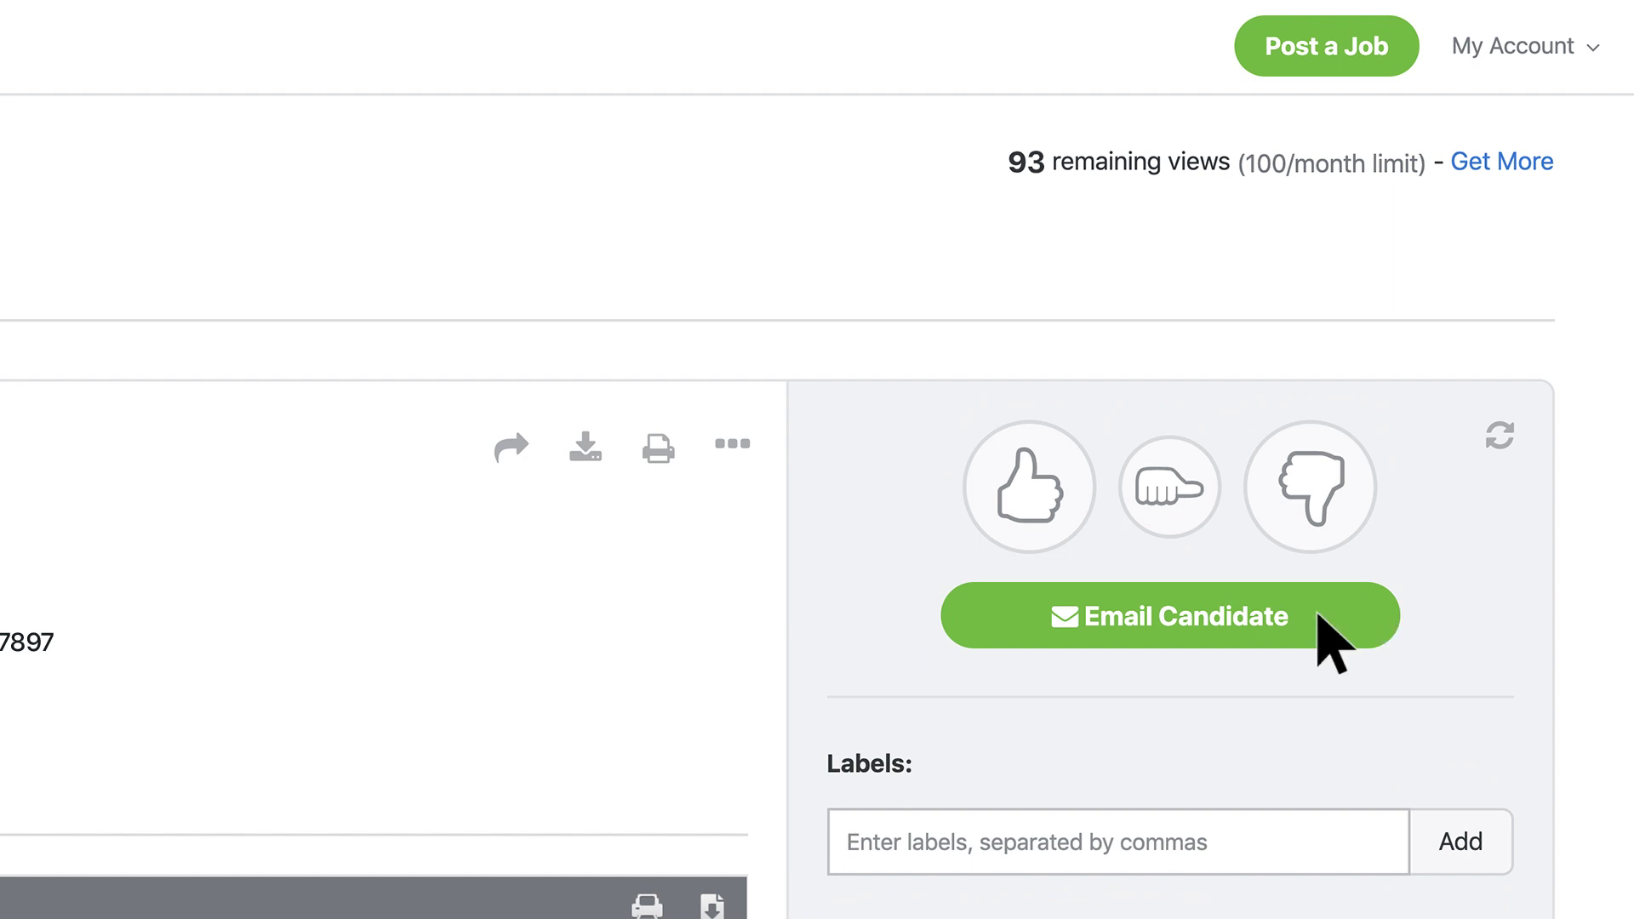
scroll(1329, 632, down, 5)
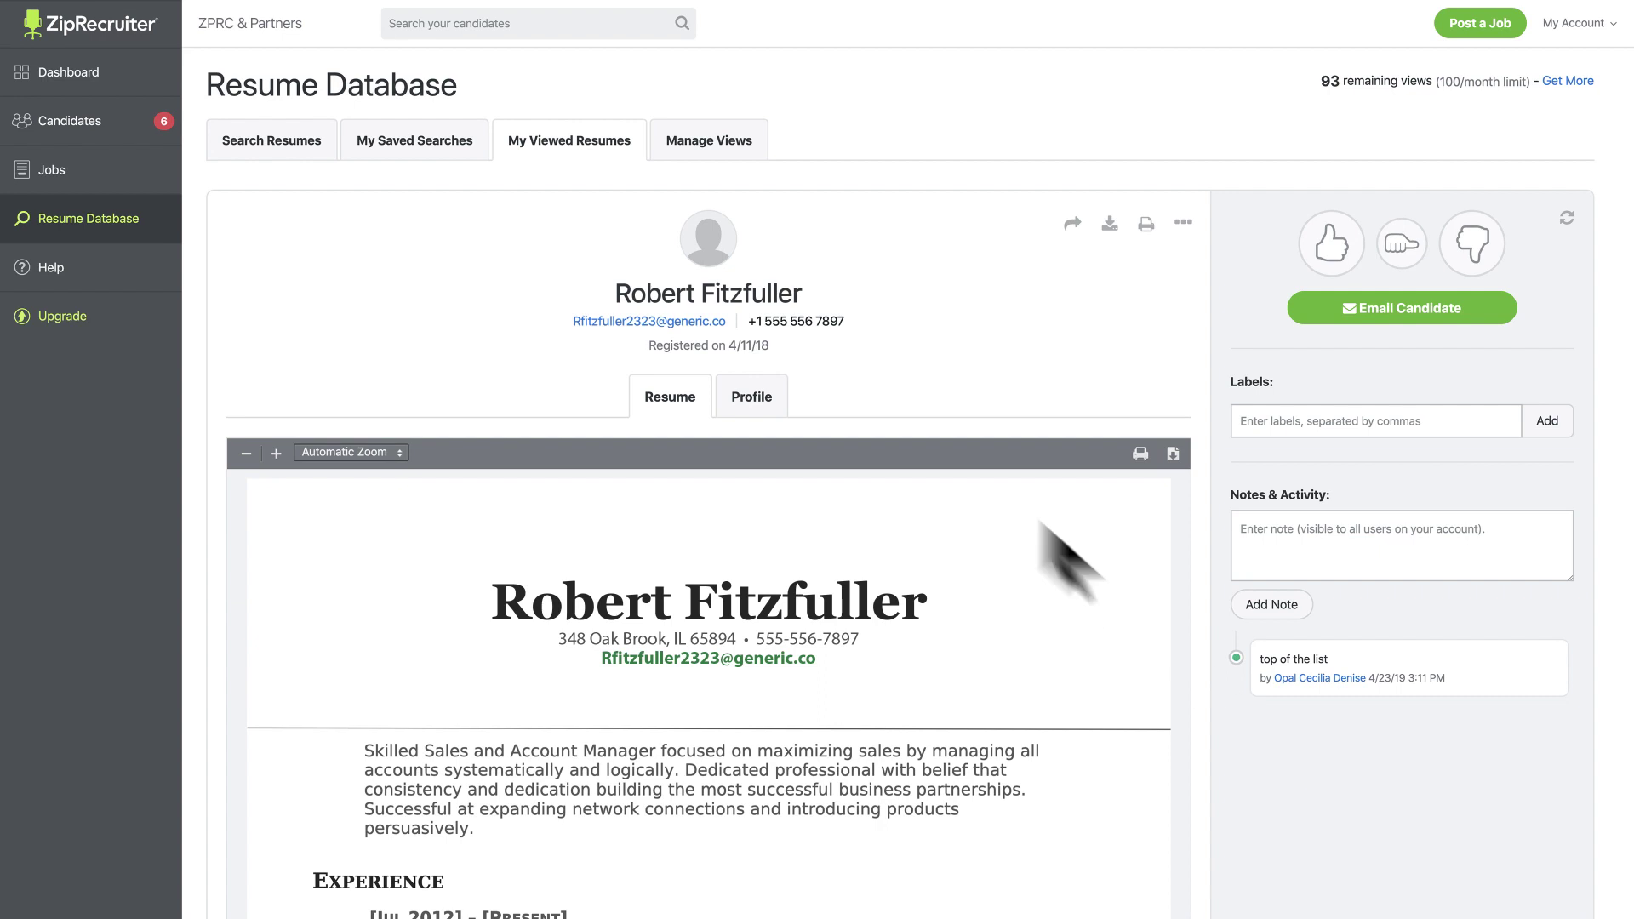
- Show My Viewed Resumes and check All Filters, closing them unchanged
click(588, 144)
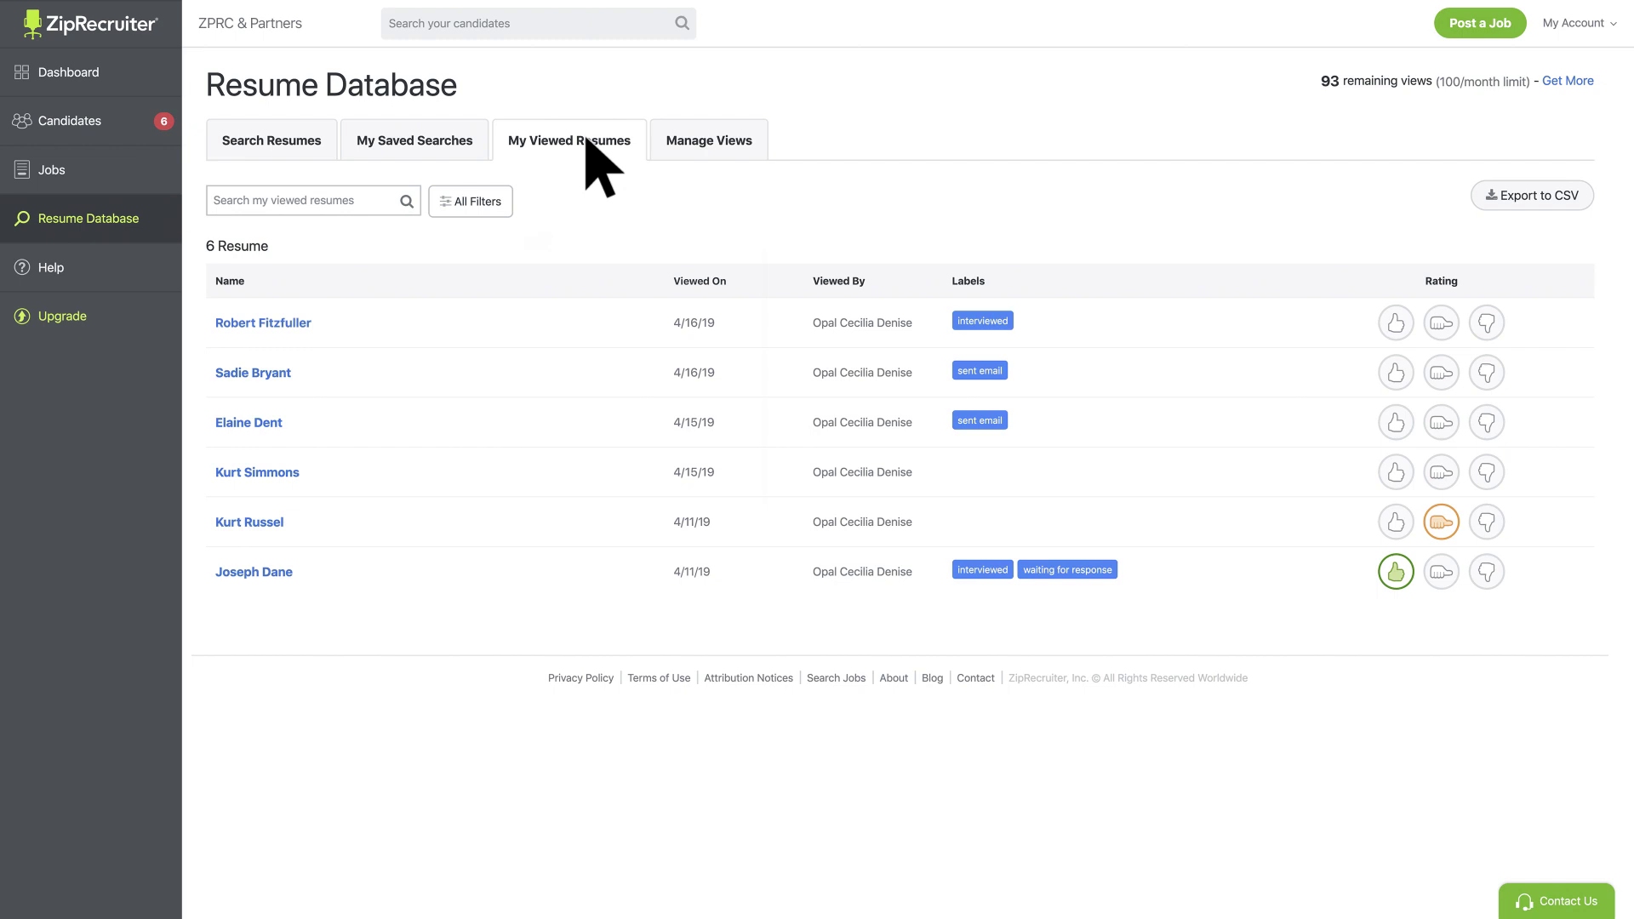
click(497, 207)
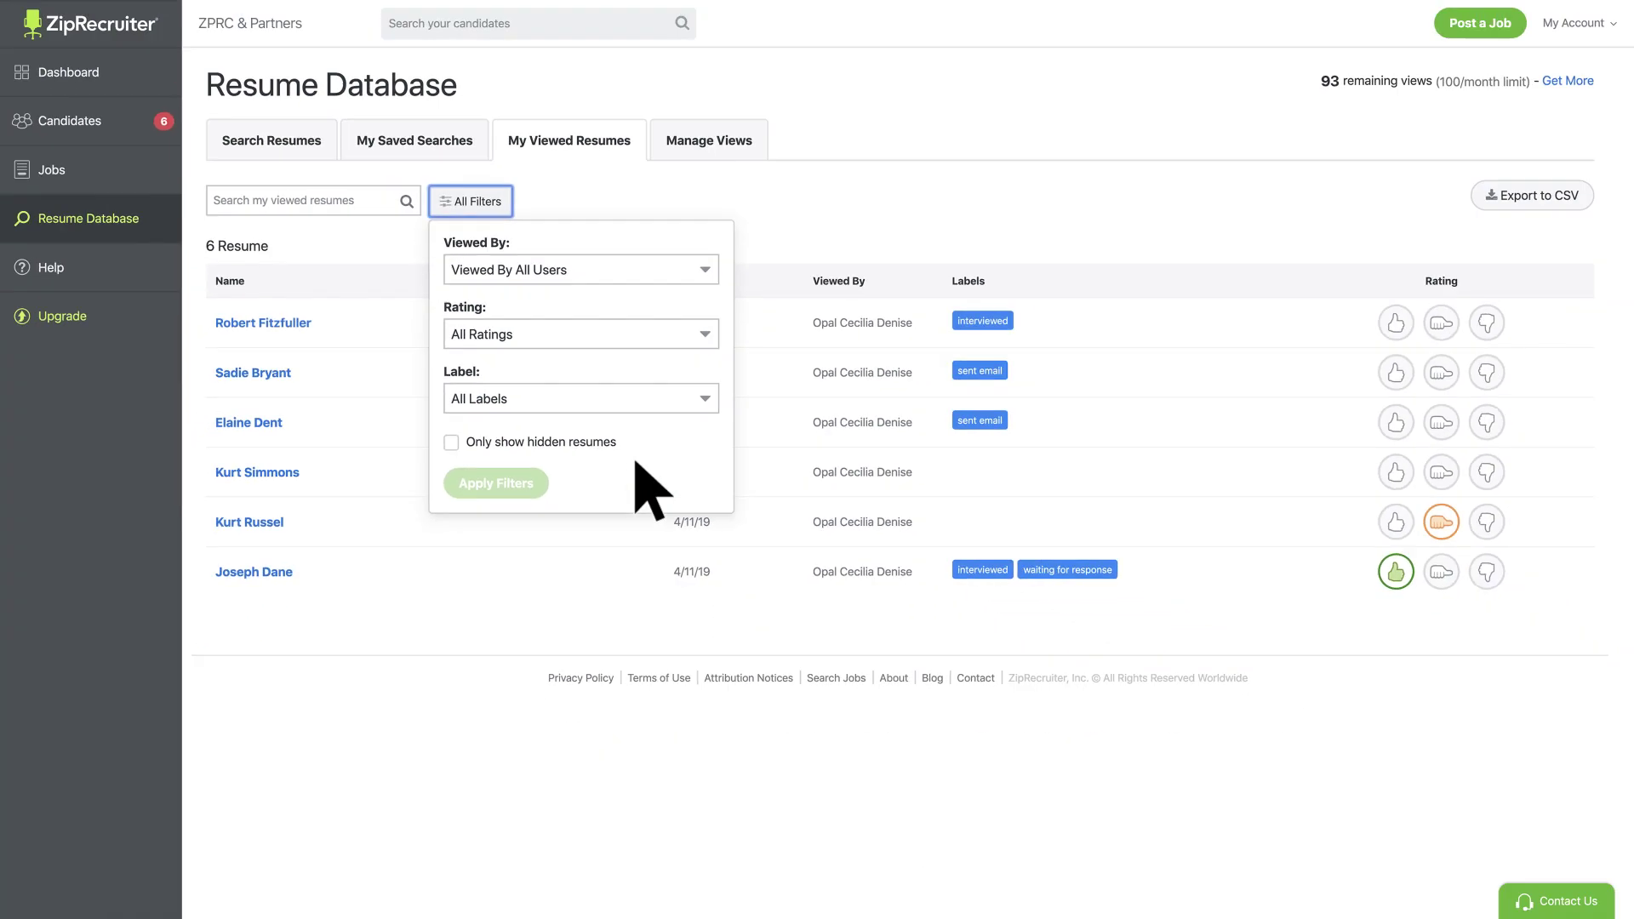
click(732, 431)
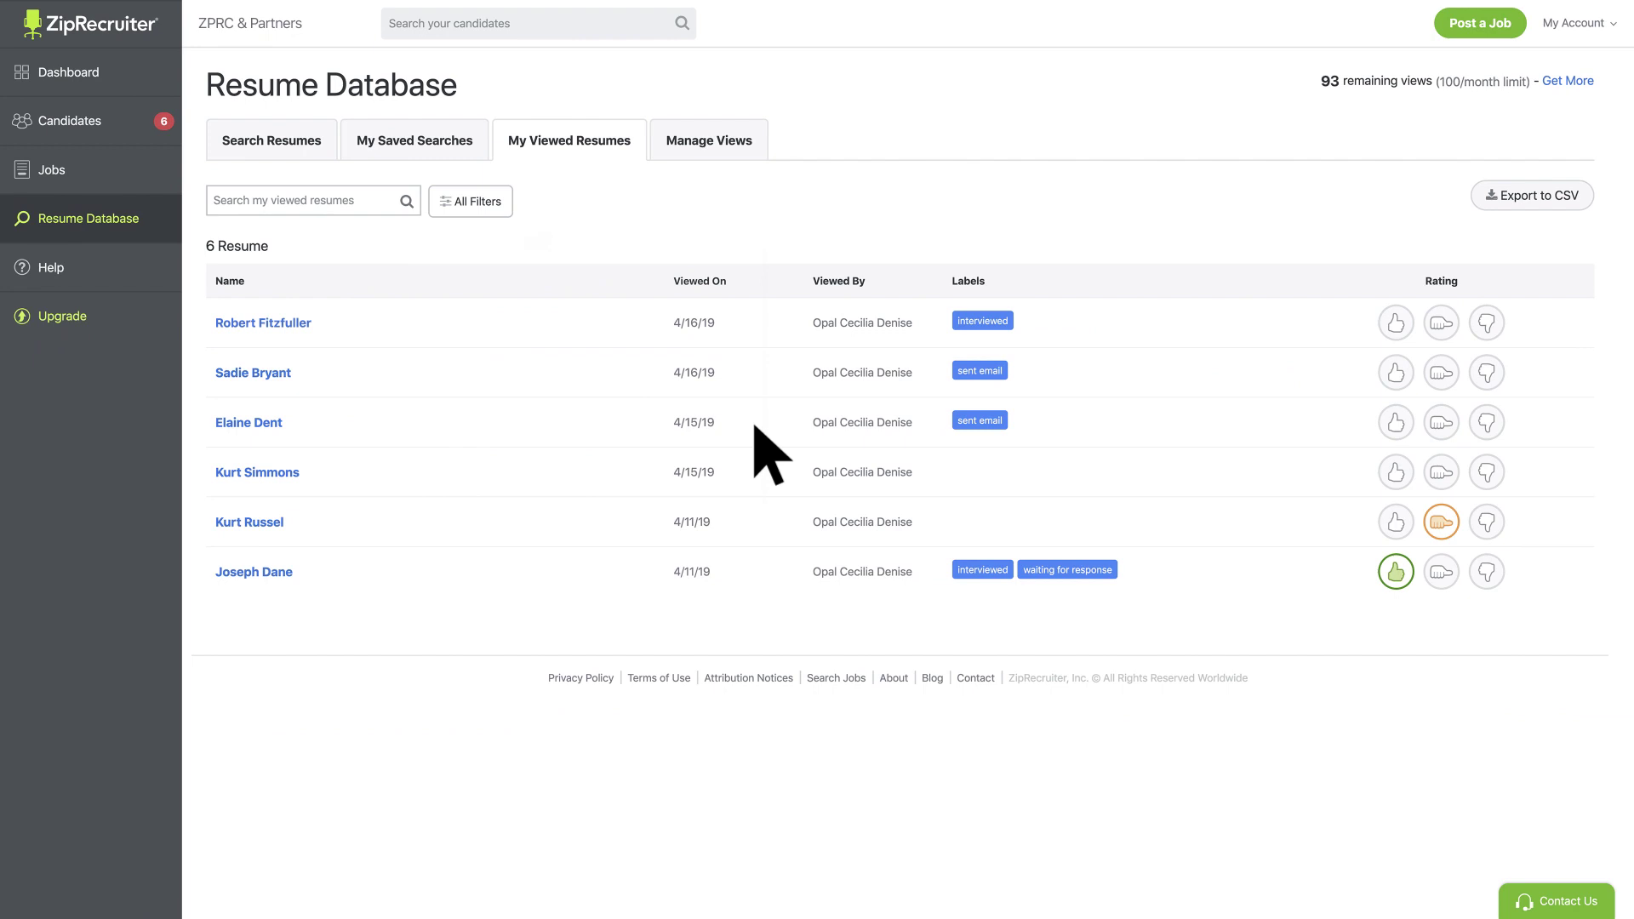